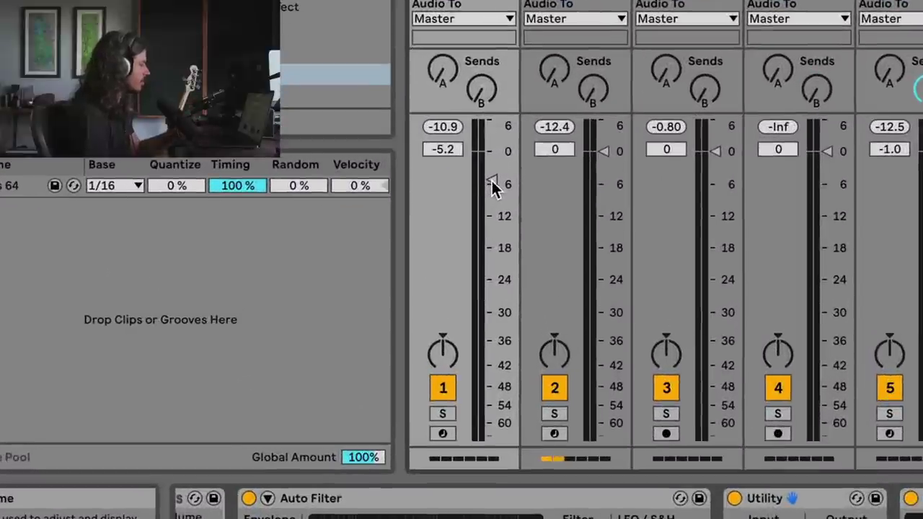
Nudge the Analog track's volume fader up to about -4.5 dB
click(492, 182)
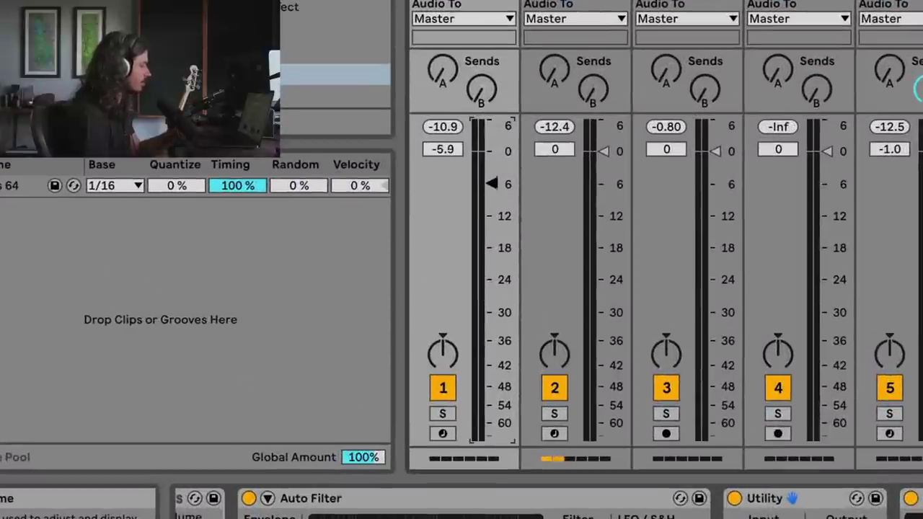
drag(492, 181, 490, 175)
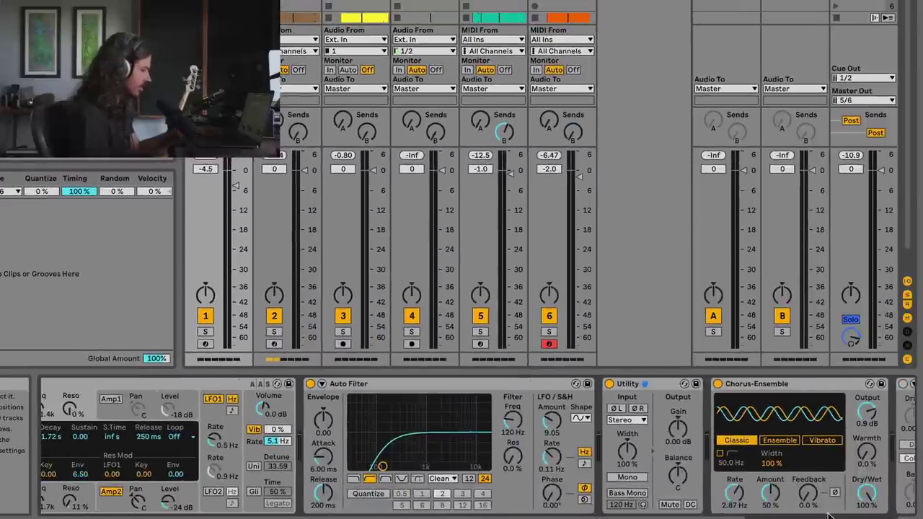
Scroll through track 1's device chain and select its Utility device
scroll(829, 516, left, 5)
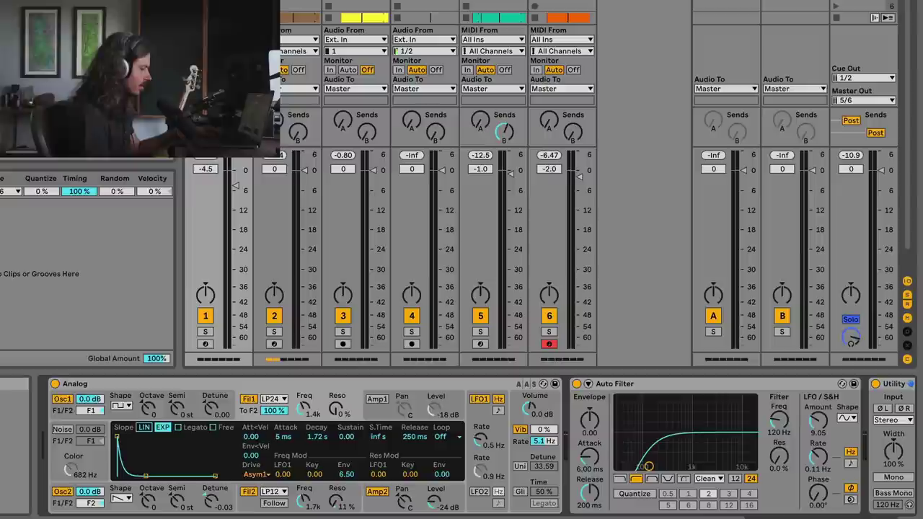
scroll(349, 398, right, 9)
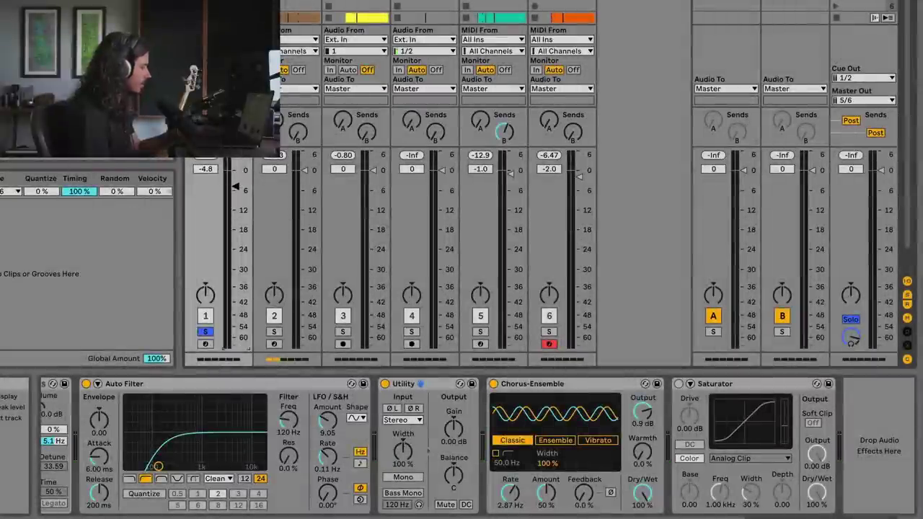
click(443, 386)
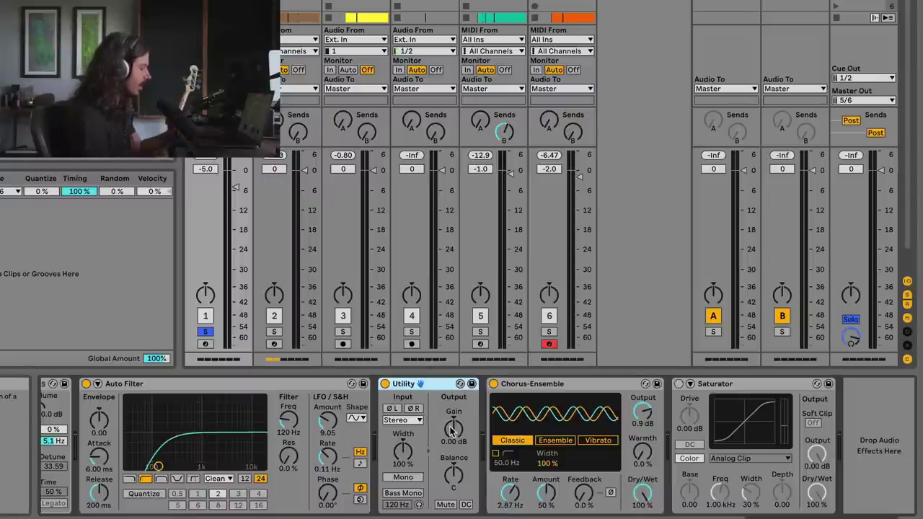
click(451, 430)
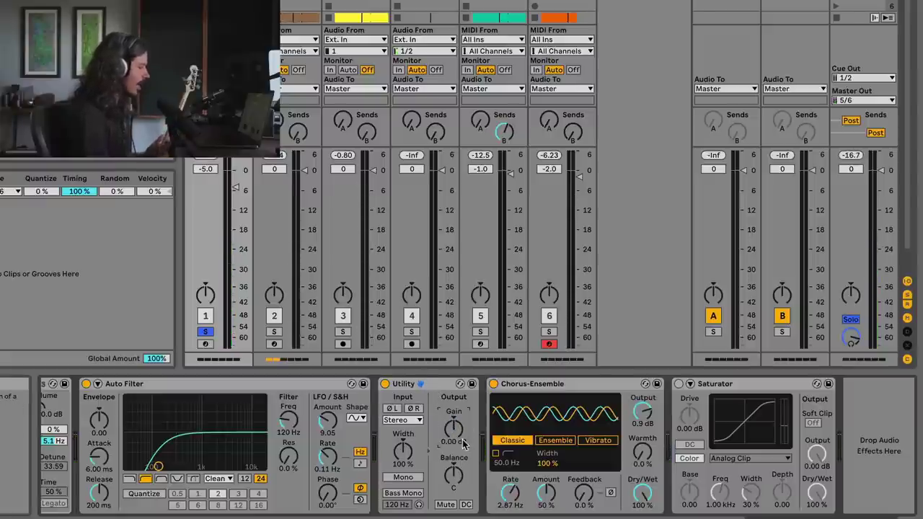
click(418, 403)
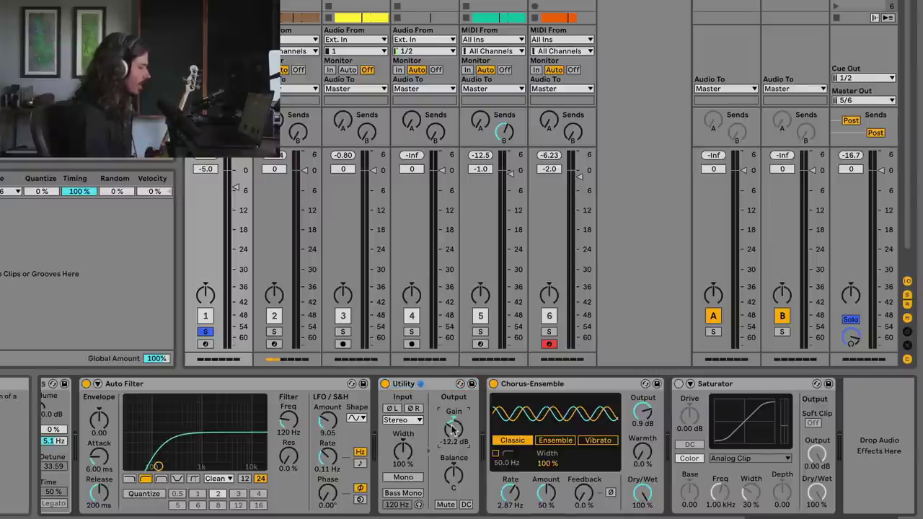
key(Delete)
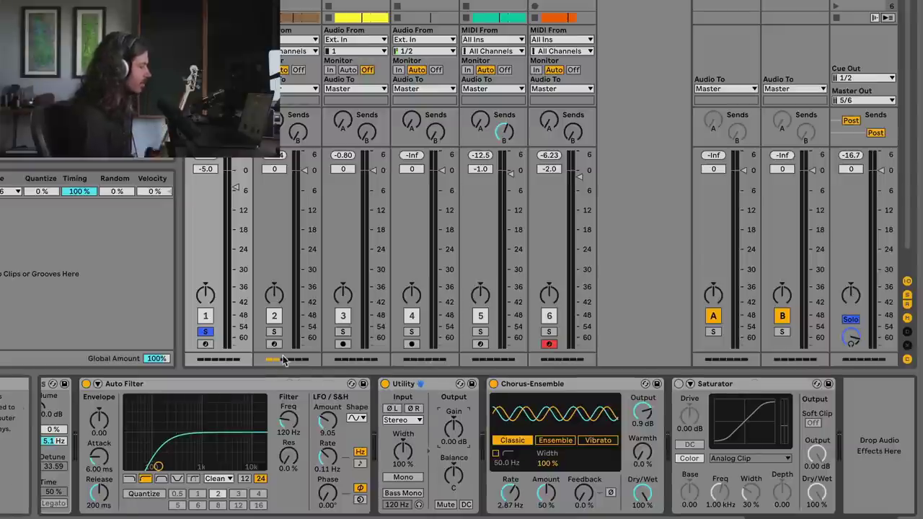
Copy the Utility after Chorus-Ensemble and group Utility, Chorus-Ensemble and Utility into an Audio Effect Rack
scroll(493, 390, right, 3)
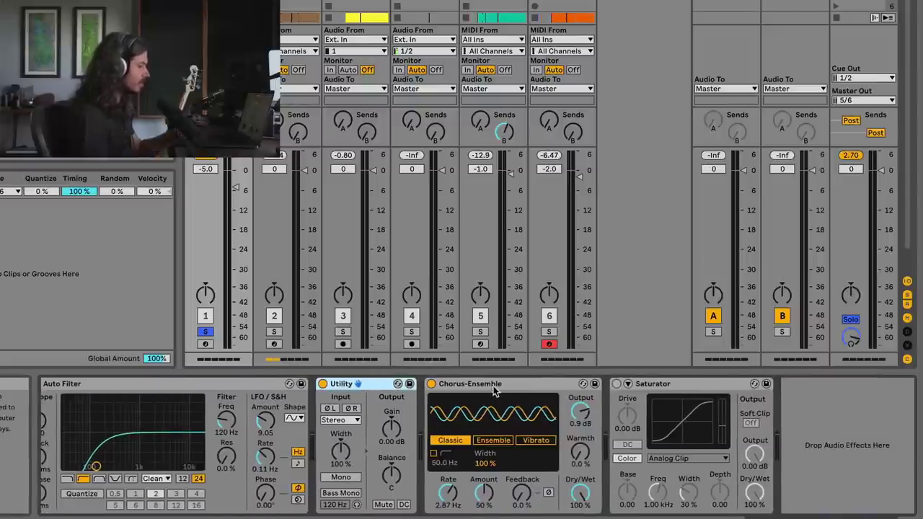
click(494, 386)
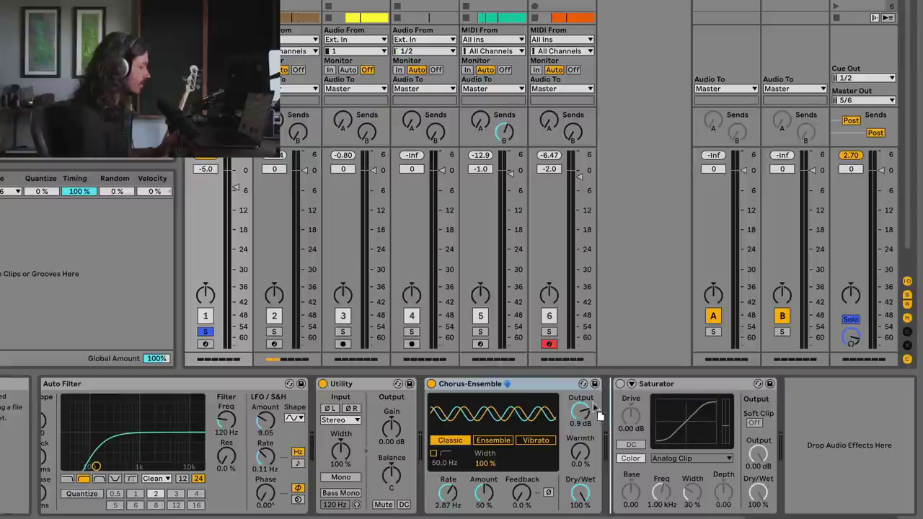
drag(599, 416, 598, 413)
click(463, 387)
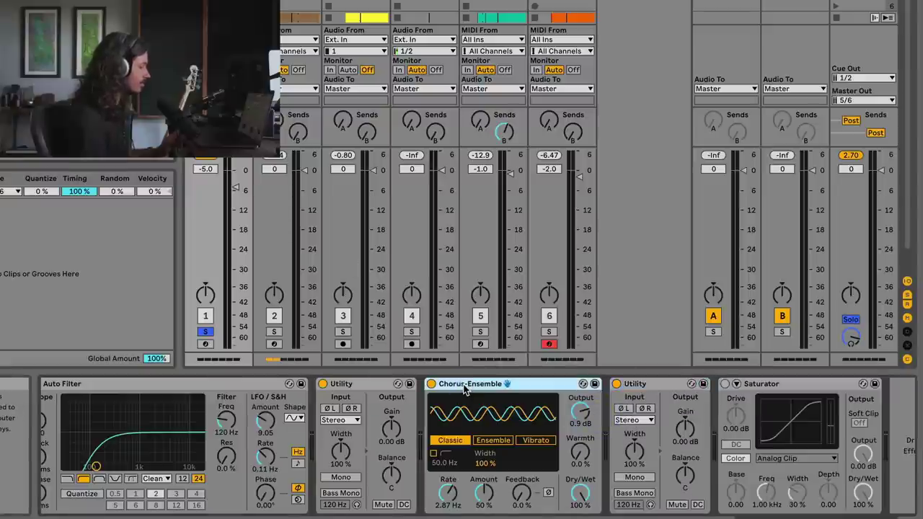
click(374, 385)
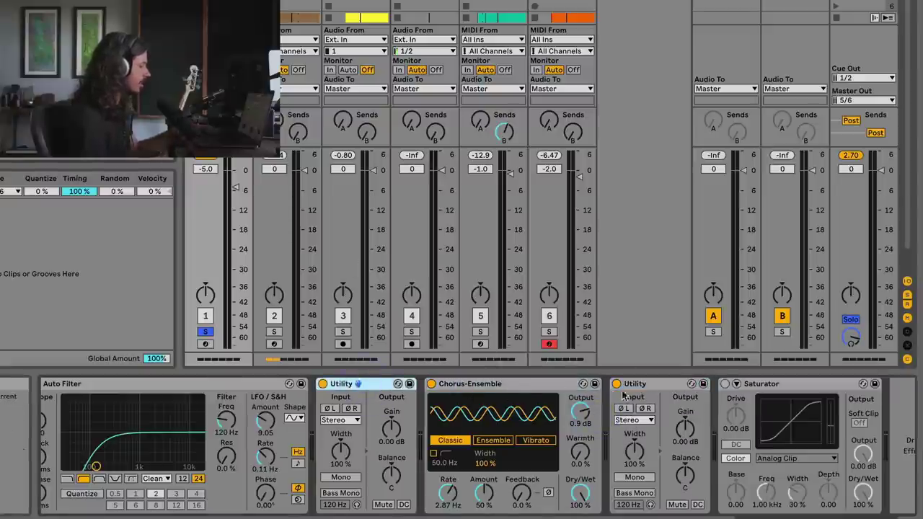
right_click(651, 384)
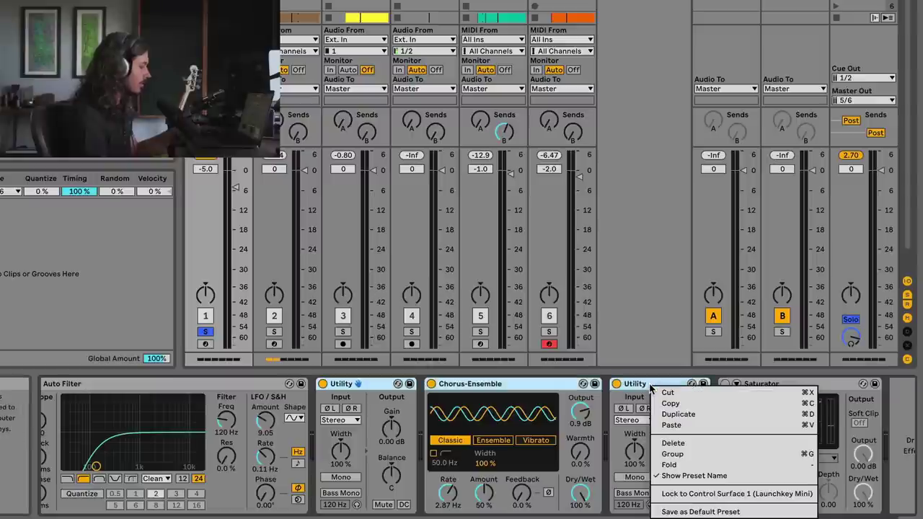
click(671, 454)
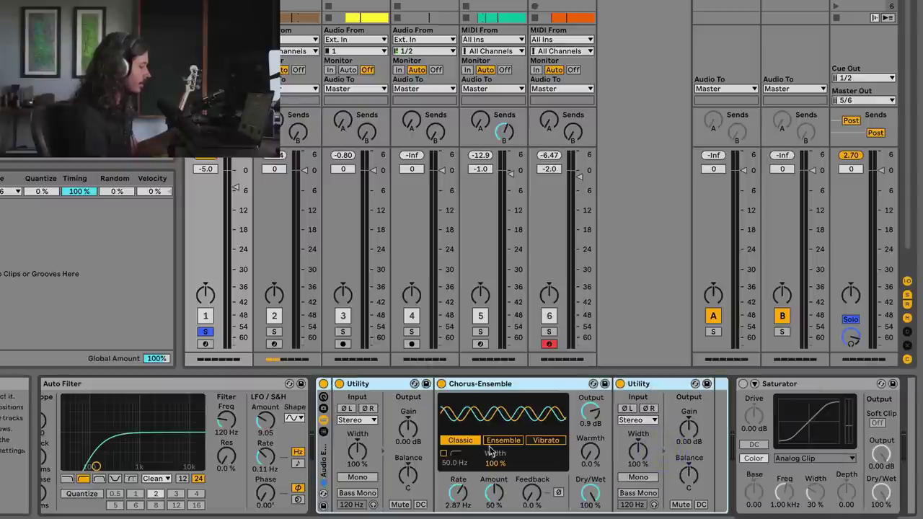
Show the rack's macros, select both Utility Gain knobs, and enter Map mode
click(325, 400)
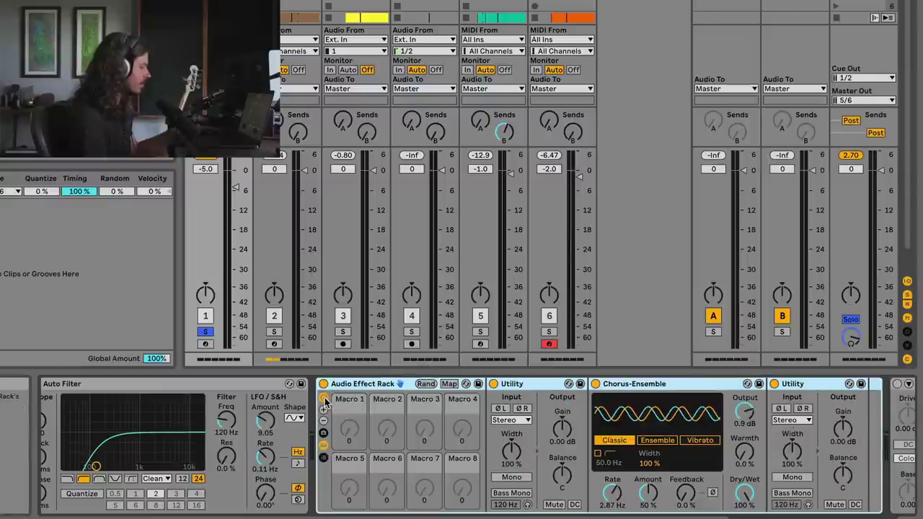
click(566, 435)
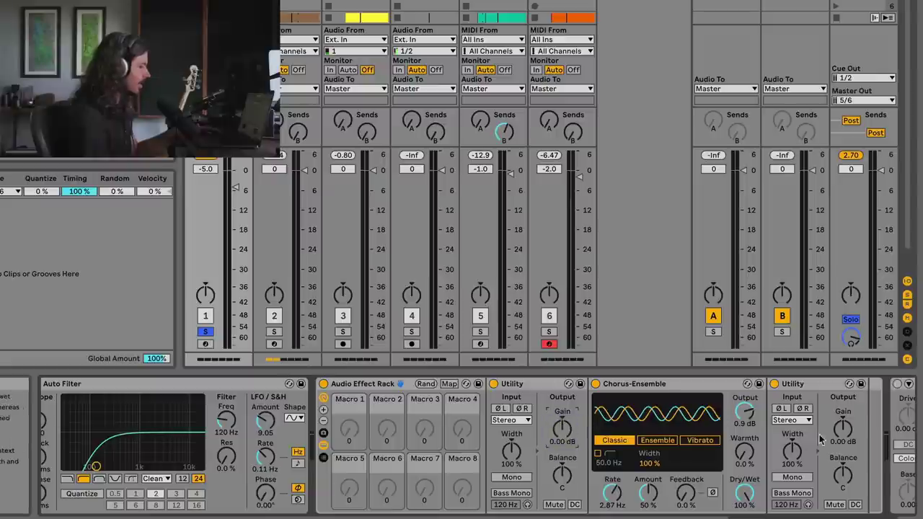
click(842, 437)
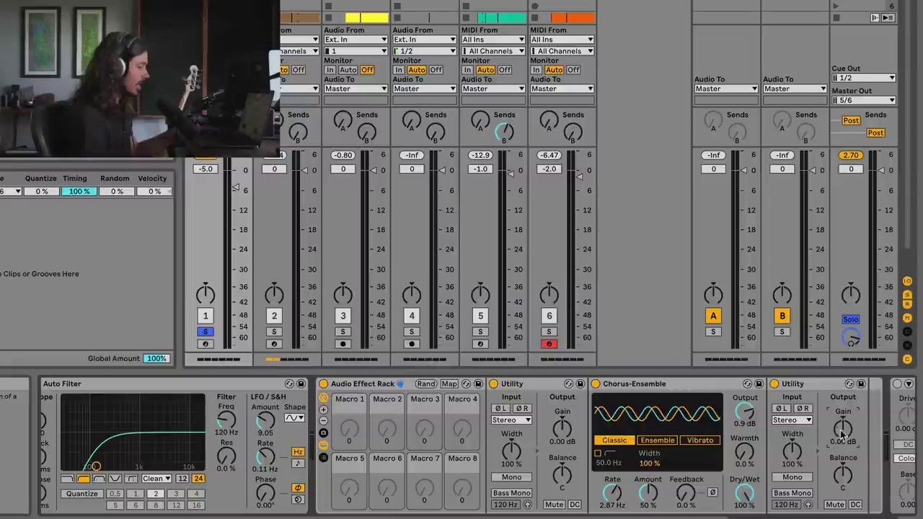
click(449, 383)
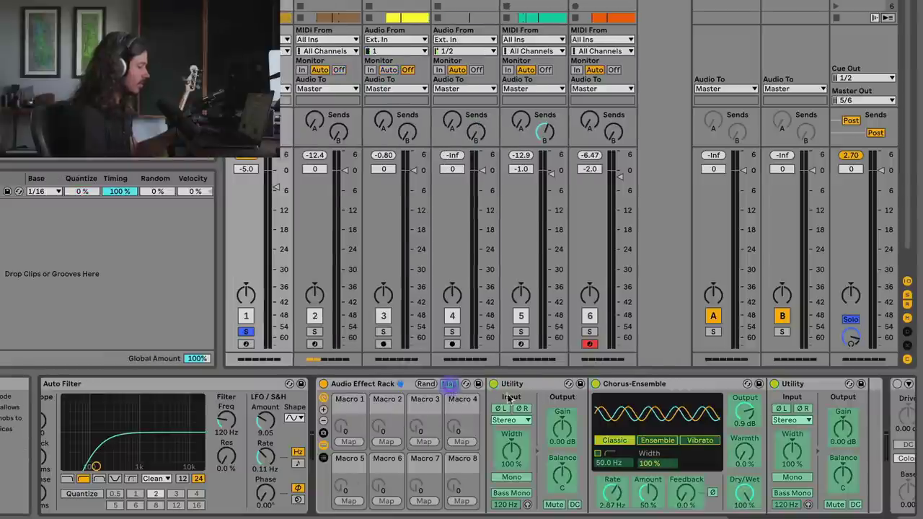
Map both Utility gains to Macro 1, second inverted, and set the macro to 54 (-5.24/+5.24 dB)
click(348, 441)
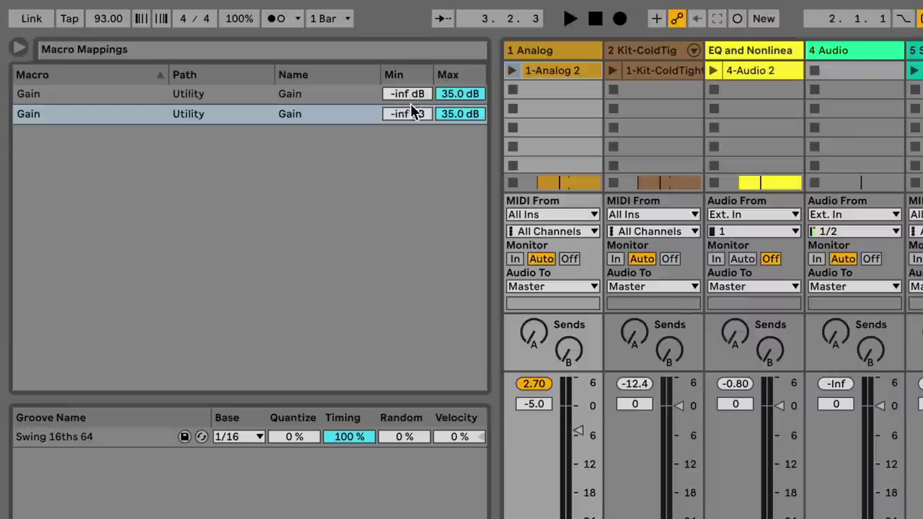
drag(411, 108, 411, 72)
drag(459, 113, 459, 127)
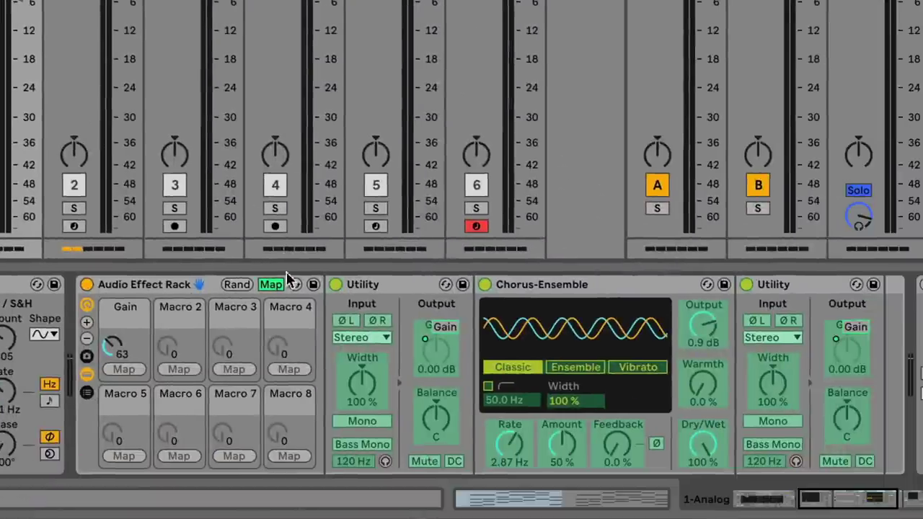
click(534, 486)
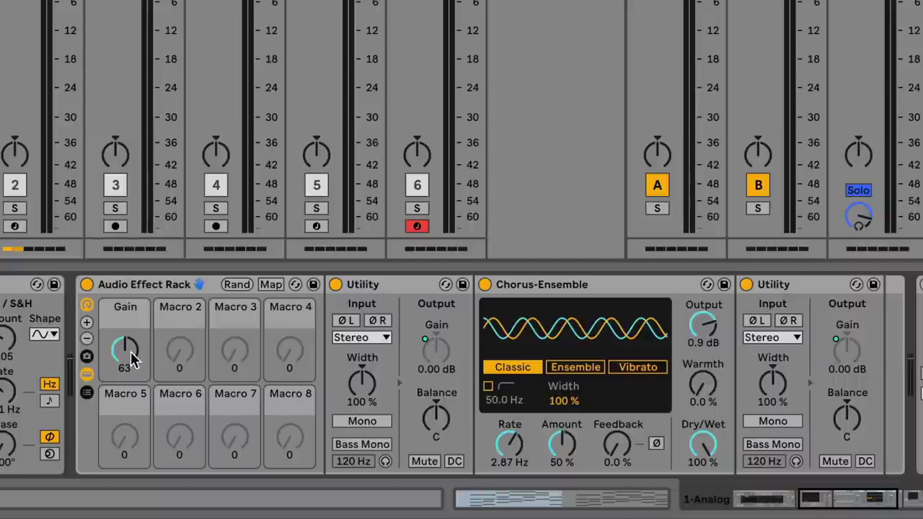
drag(125, 350, 125, 345)
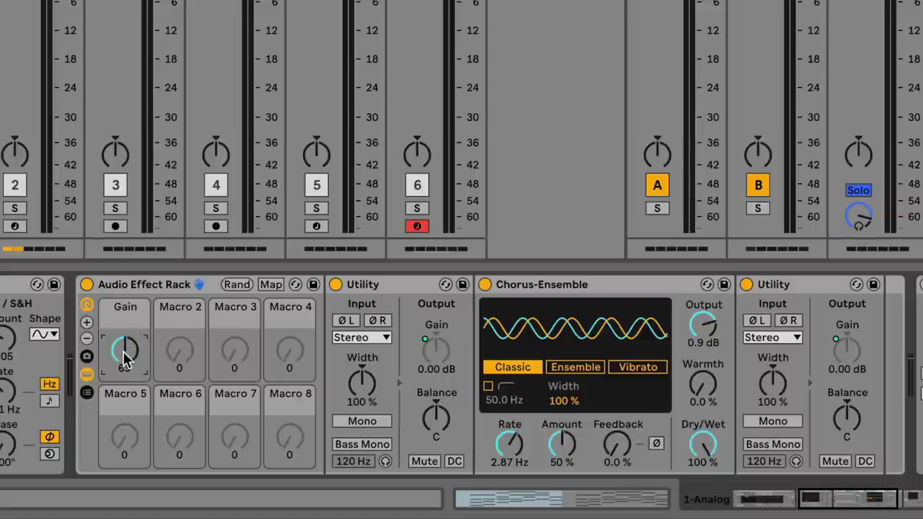
drag(125, 353, 171, 360)
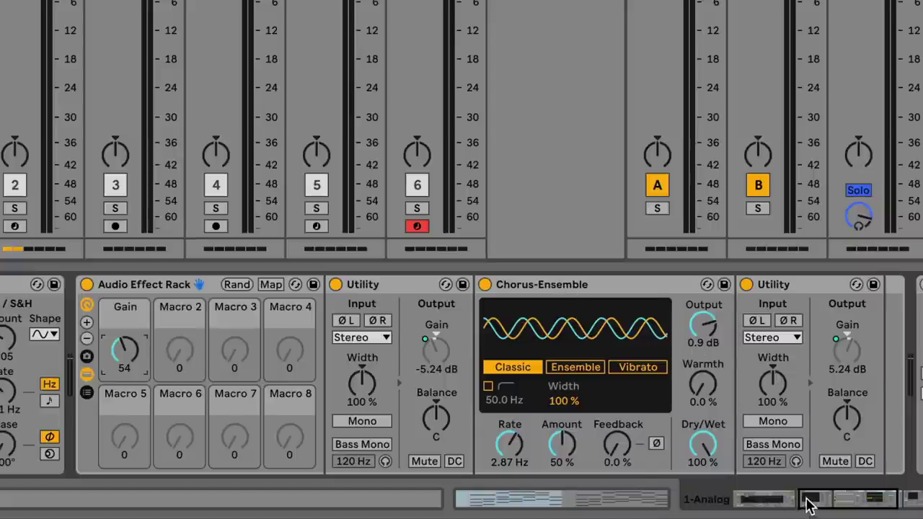
Cut the Chorus-Ensemble out of the rack
drag(808, 505, 824, 497)
click(259, 289)
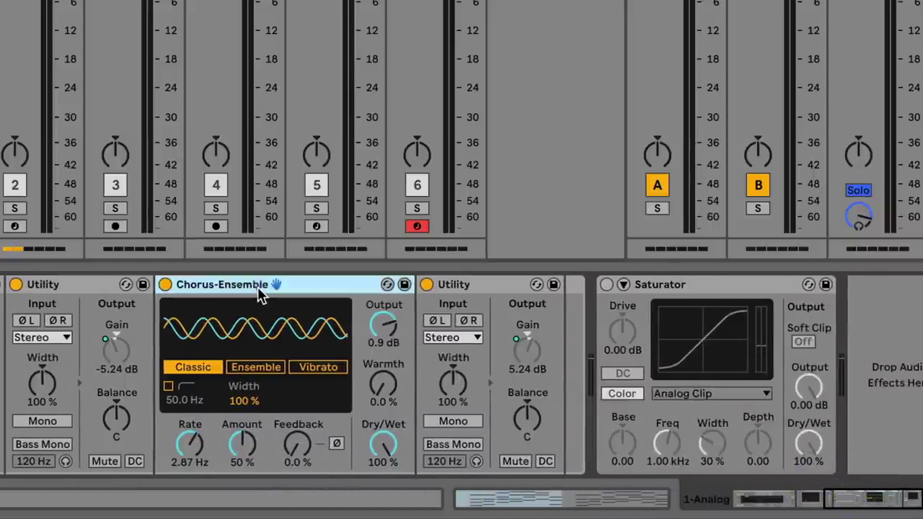
right_click(258, 290)
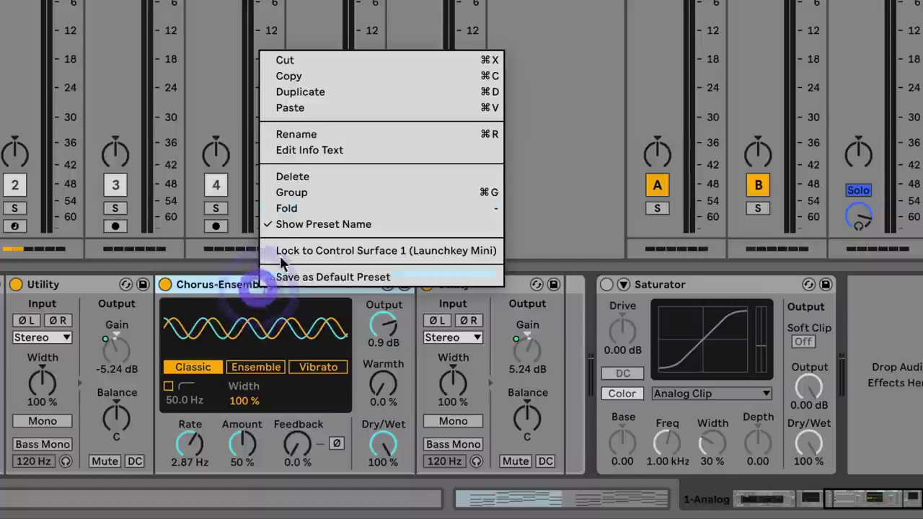
click(301, 62)
Insert an active Saturator between the two Utilities and raise the Gain macro to 102
drag(425, 287, 208, 290)
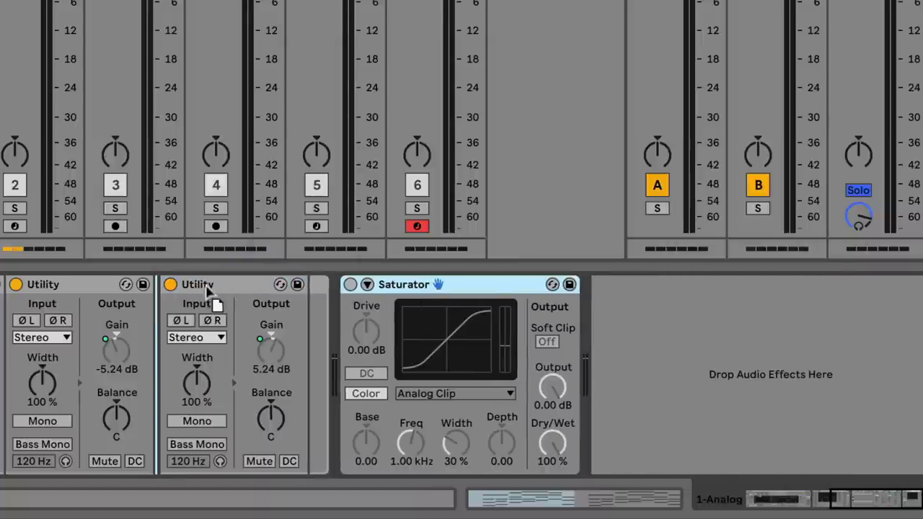
drag(142, 303, 140, 295)
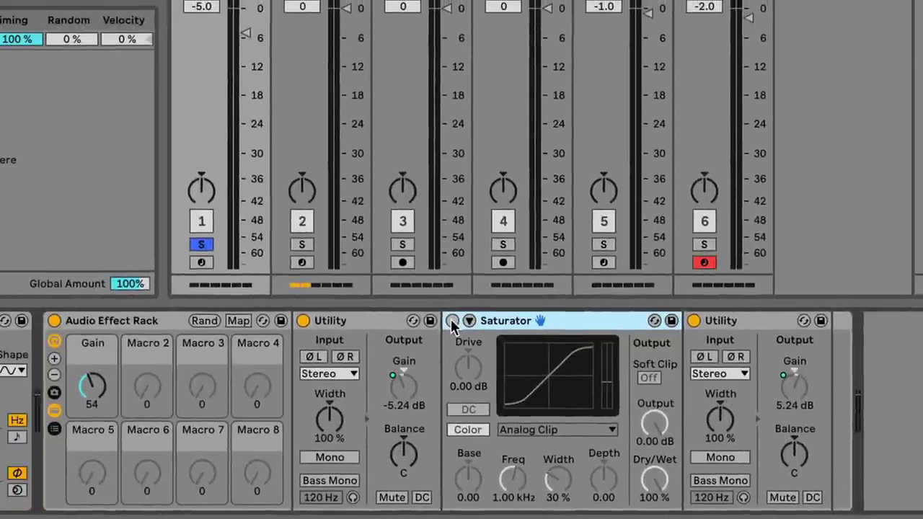
click(453, 321)
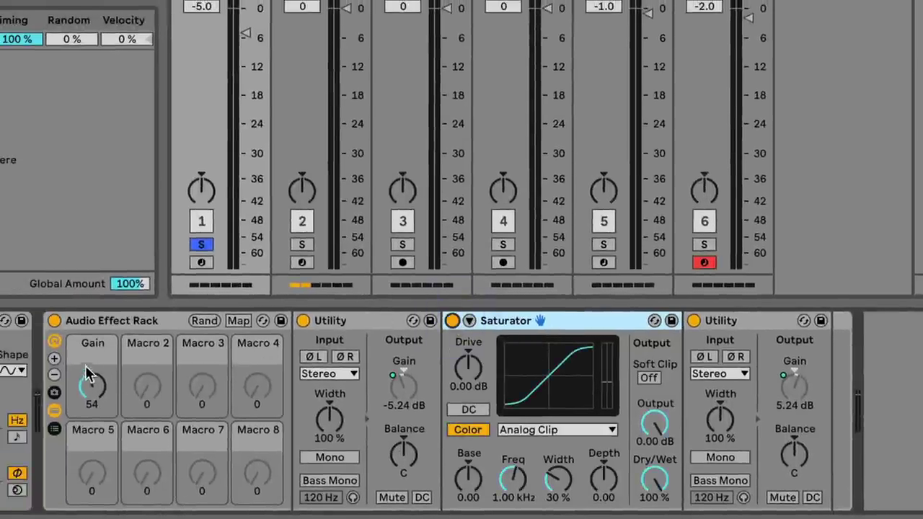
mouse_move(103, 388)
mouse_down()
mouse_move(103, 370)
mouse_move(103, 404)
mouse_move(104, 371)
mouse_up()
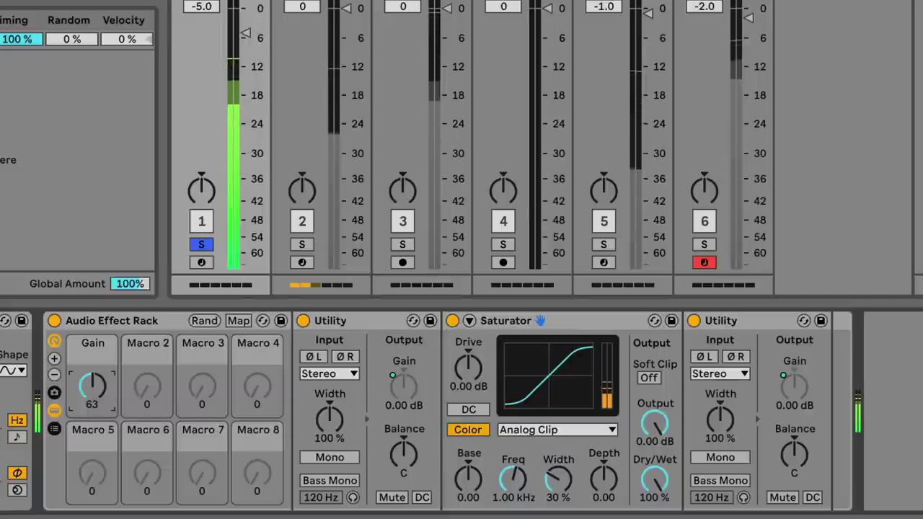
drag(92, 395, 92, 342)
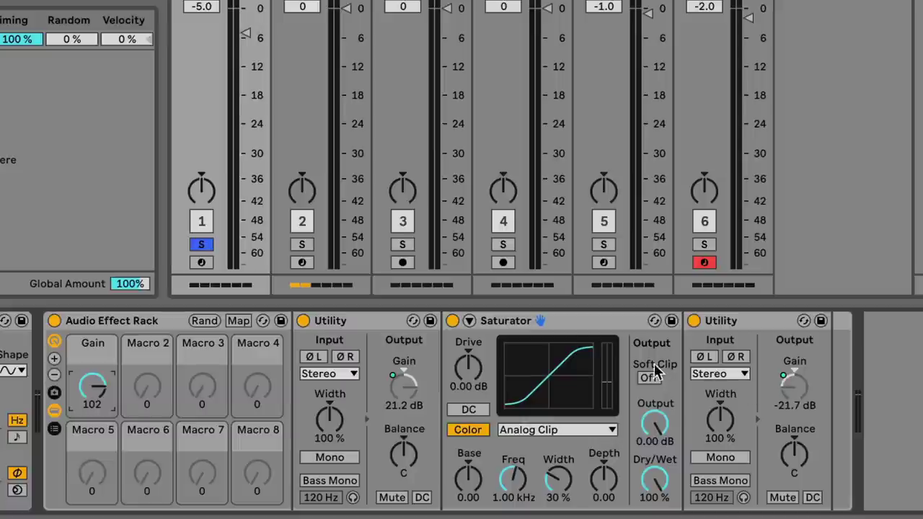
Switch the Saturator to Medium Curve and set the Gain macro to 89 (+14.1/-14.1 dB)
click(591, 433)
click(581, 478)
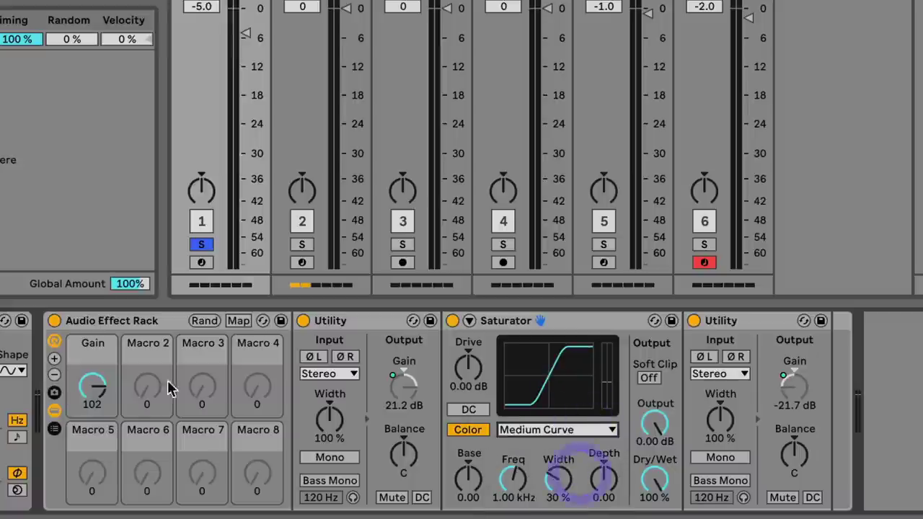
drag(119, 399, 119, 411)
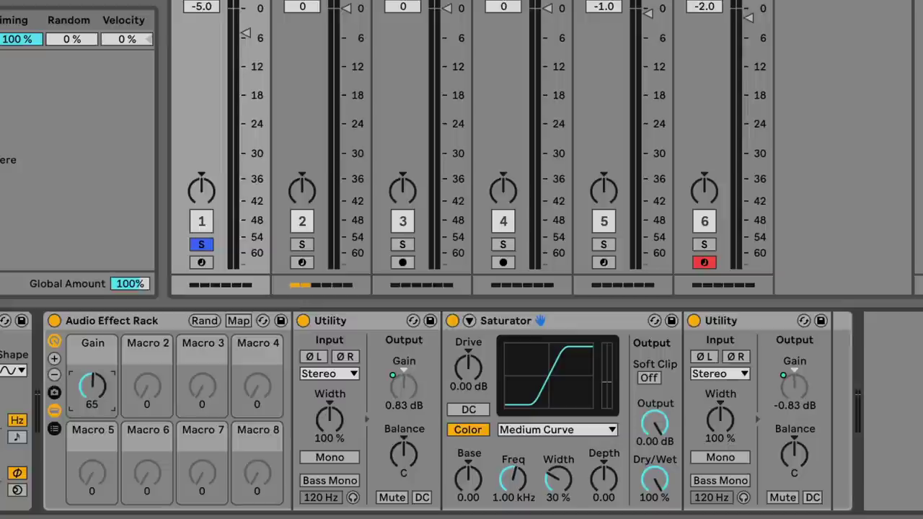
key(Up)
key(Up)
key(Up)
key(Up)
key(Up)
key(Up)
key(Up)
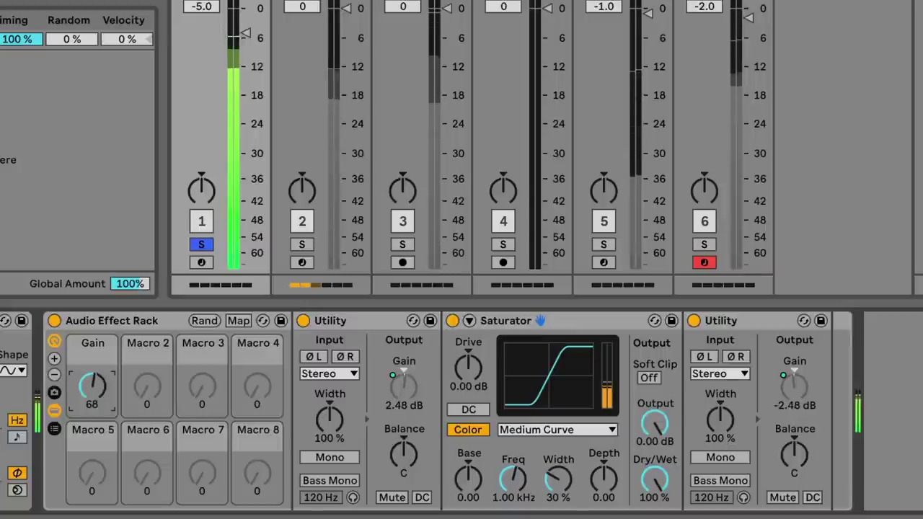
key(Up)
key(Up)
key(Up)
key(Up)
key(Up)
key(Up)
key(Up)
key(Up)
key(Up)
key(Up)
key(Up)
key(Up)
key(Up)
key(Up)
key(Up)
key(Up)
key(Up)
key(Up)
key(Up)
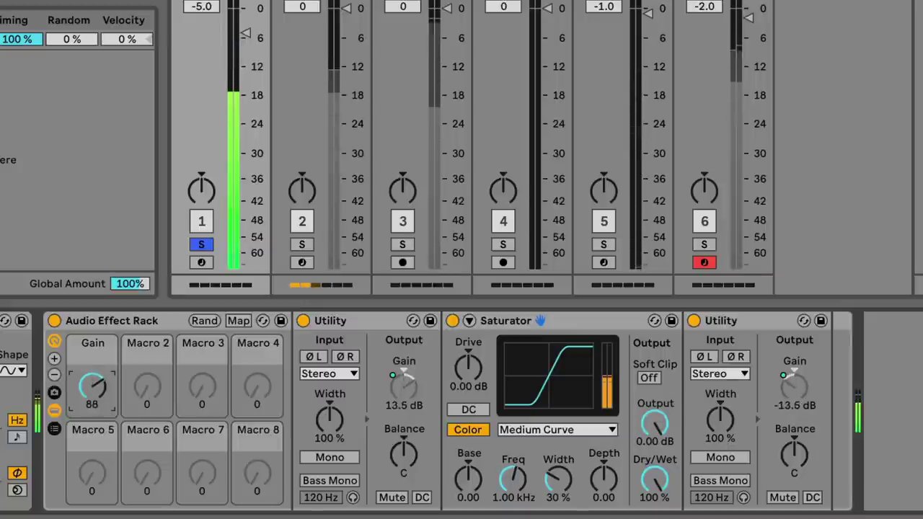
key(Up)
key(Up)
key(Up)
key(Up)
key(Up)
key(Up)
key(Up)
key(Up)
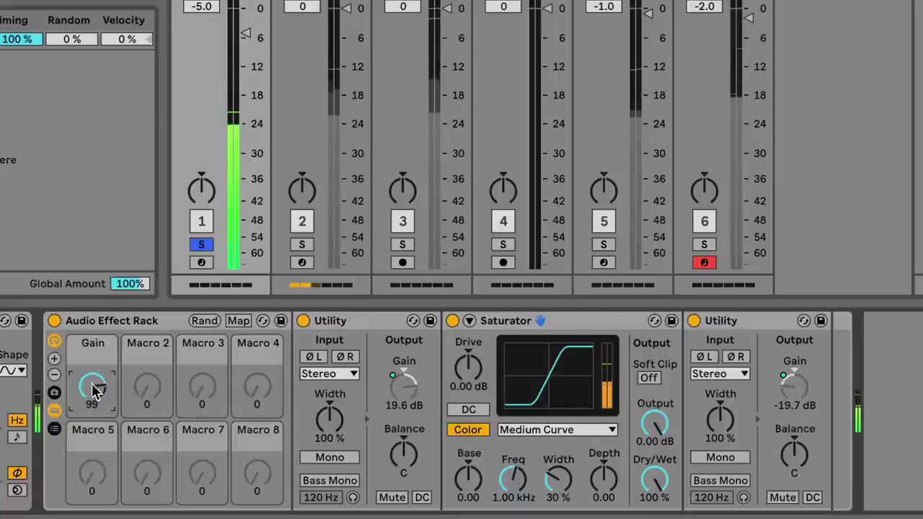
drag(91, 387, 90, 390)
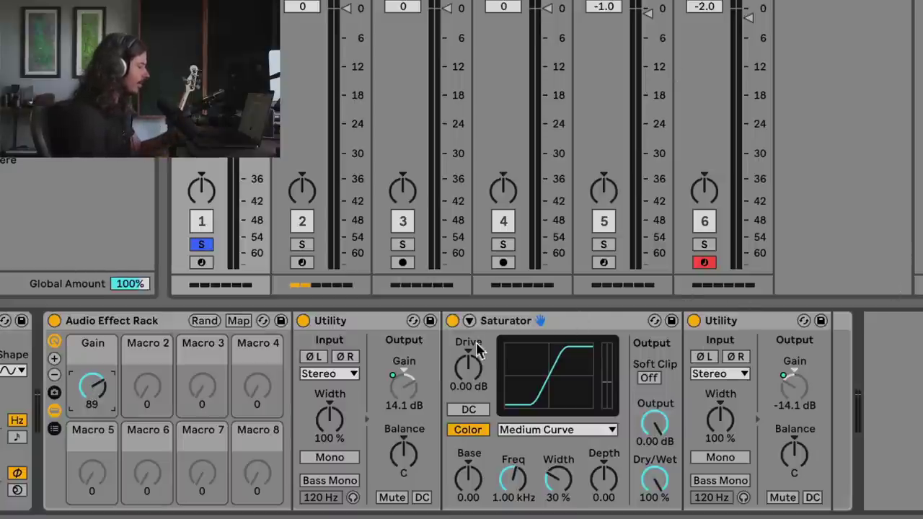
Ungroup the Audio Effect Rack into separate devices
click(130, 317)
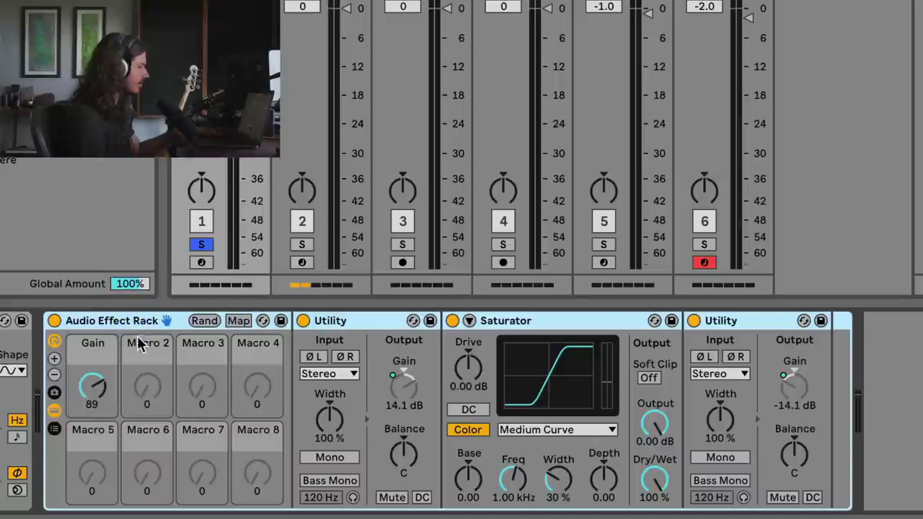
right_click(129, 321)
click(173, 226)
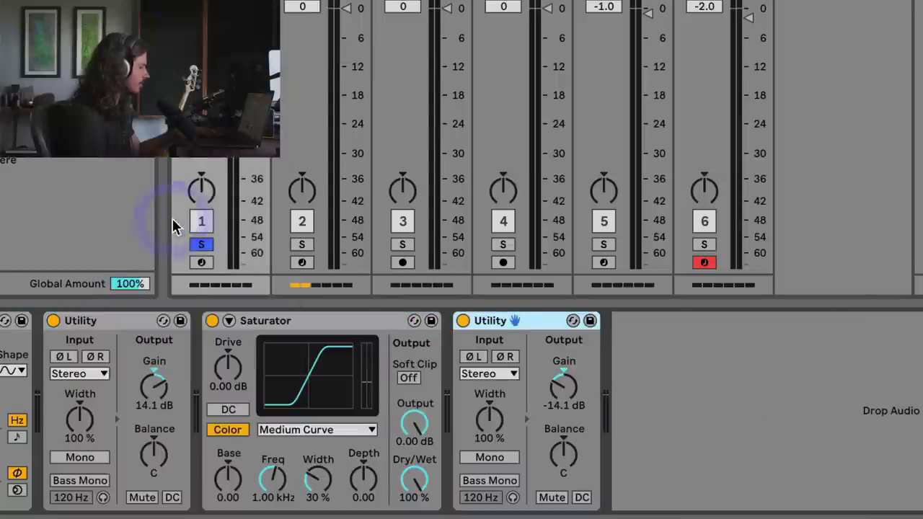
Cut both Utility devices, leaving only the Medium Curve Saturator
click(99, 319)
right_click(105, 319)
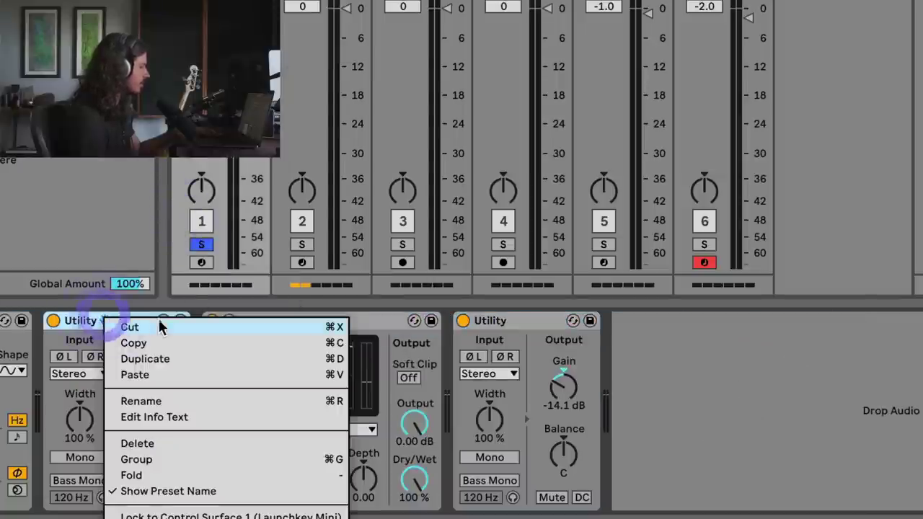
click(159, 326)
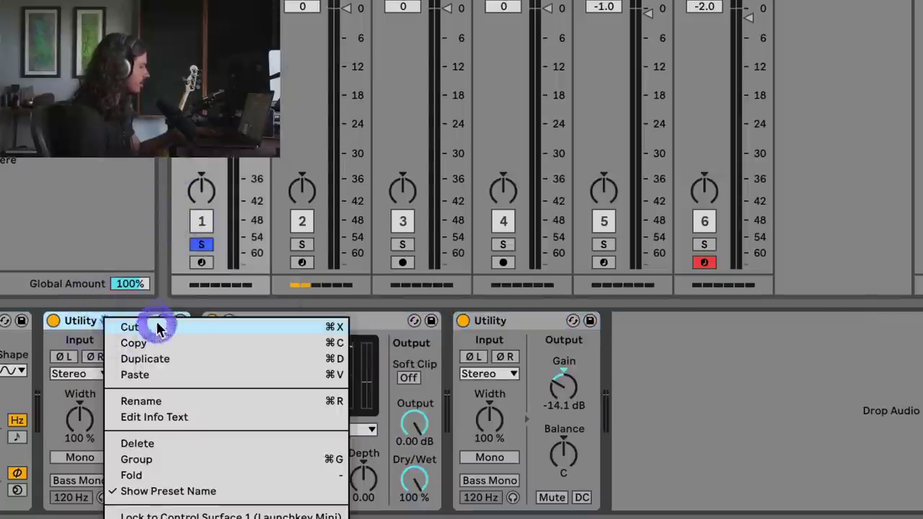
right_click(328, 320)
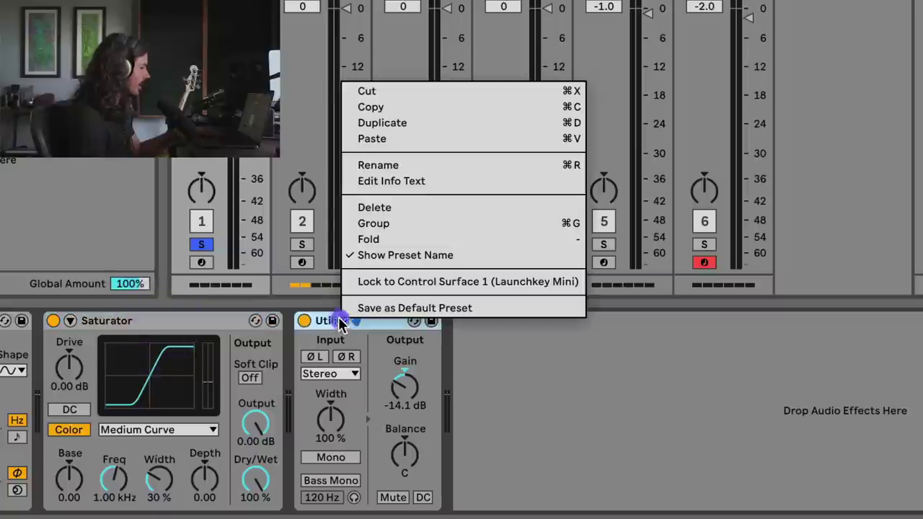
click(387, 93)
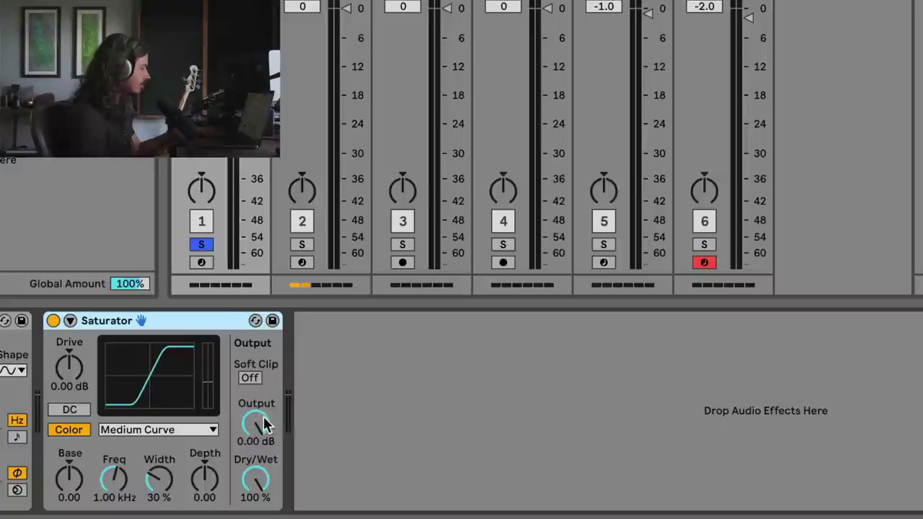
Set the Saturator's Drive to 8.00 dB, with Output at -8.00 dB
scroll(653, 408, left, 10)
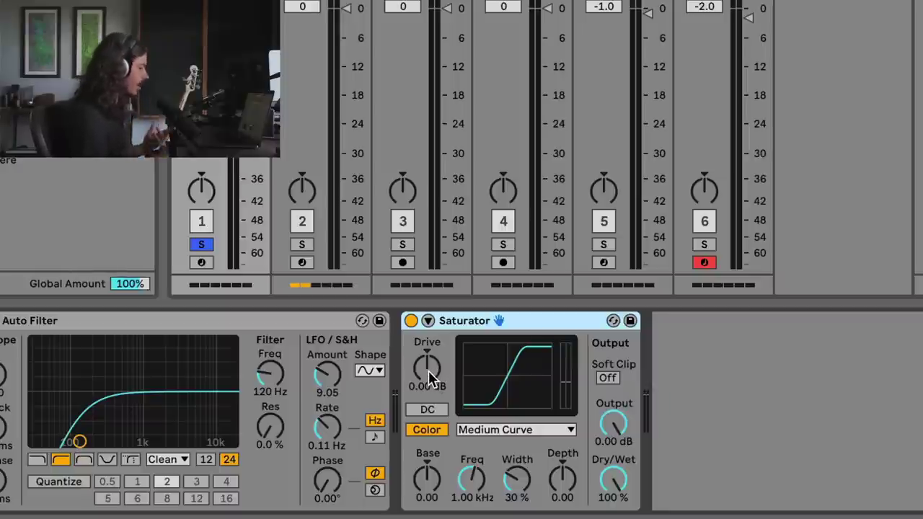
drag(429, 369, 429, 389)
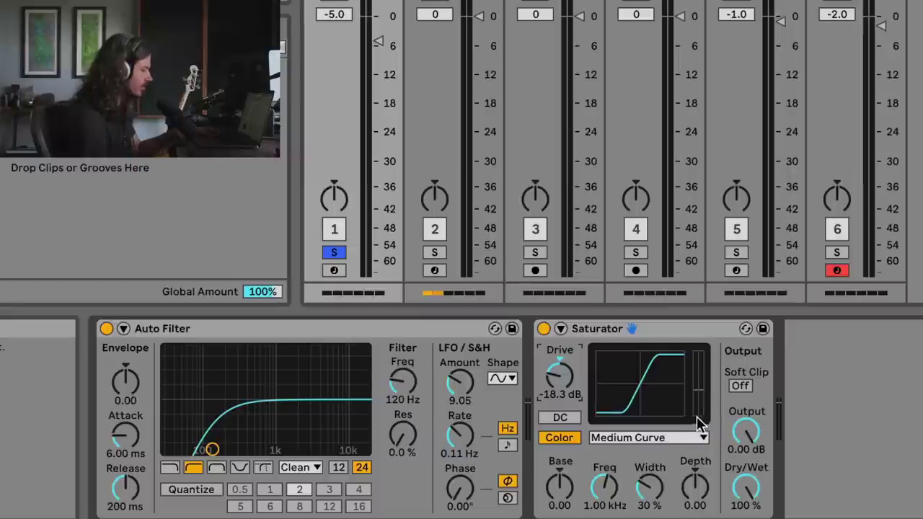
drag(562, 373, 562, 353)
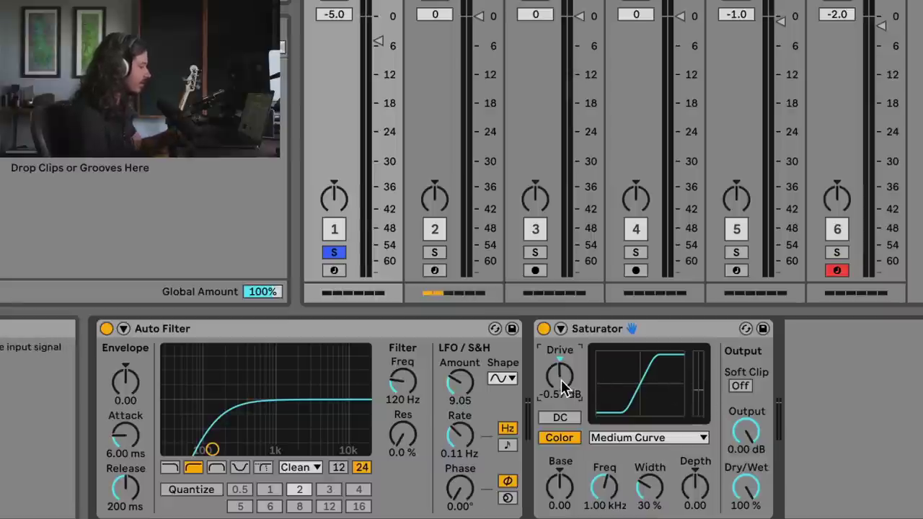
mouse_move(561, 380)
mouse_down()
mouse_move(561, 344)
mouse_move(562, 381)
mouse_up()
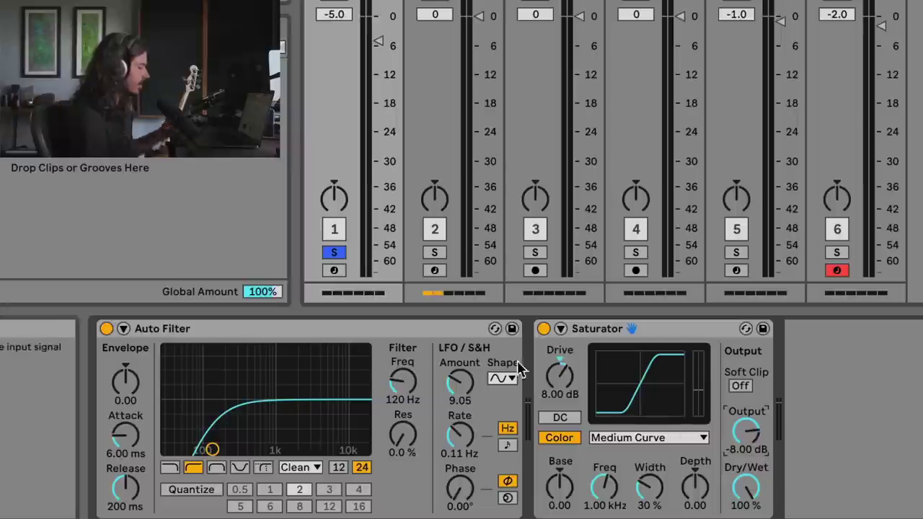
Toggle the Saturator on and off repeatedly to A/B the track, ending bypassed
click(544, 329)
click(544, 329)
click(544, 328)
click(545, 328)
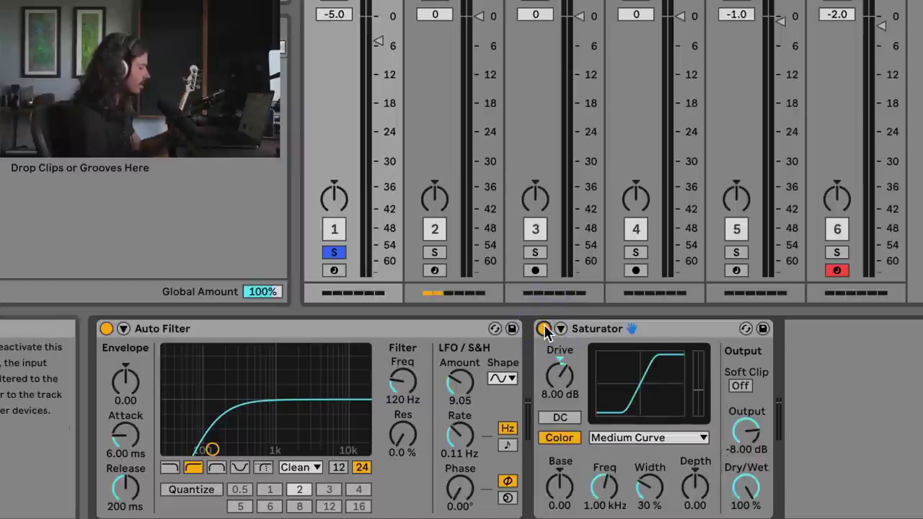
click(544, 330)
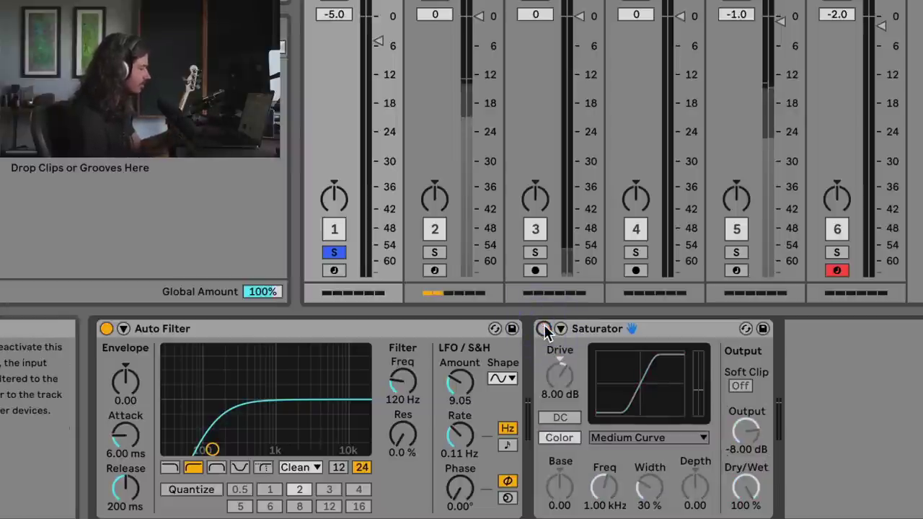
click(545, 329)
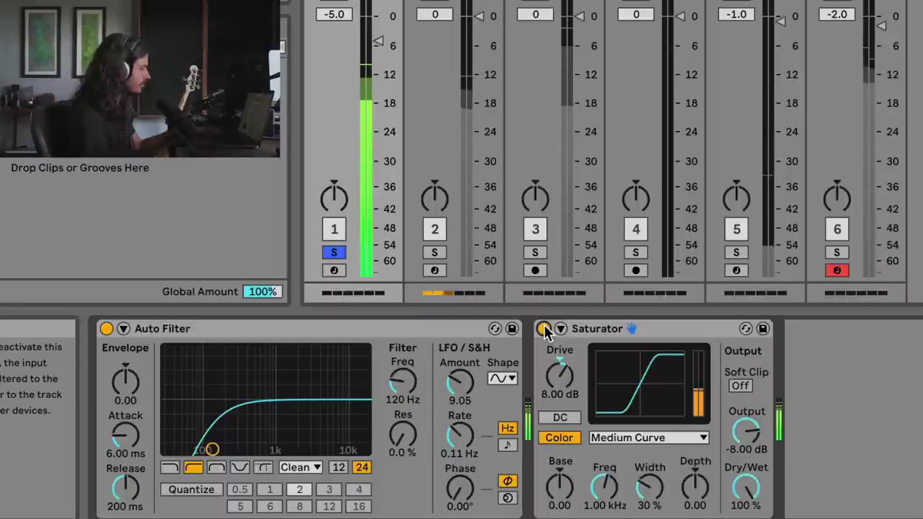
click(544, 329)
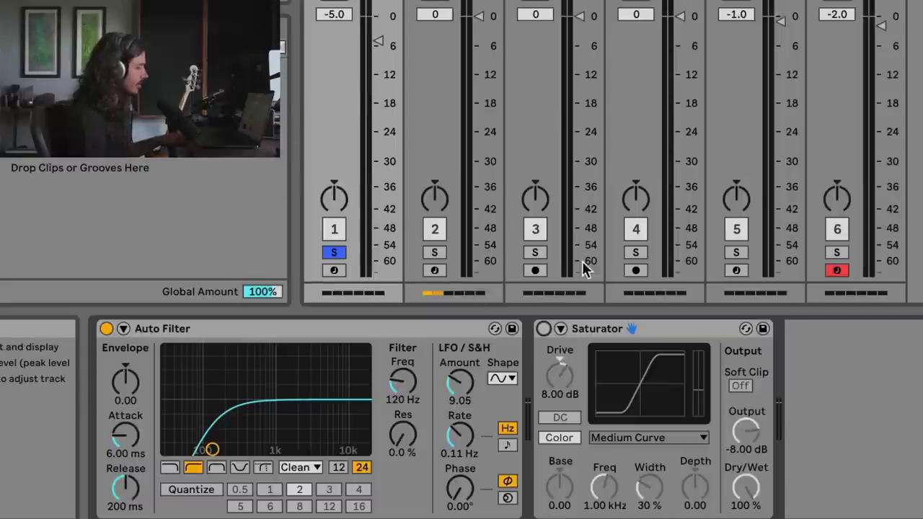
click(544, 329)
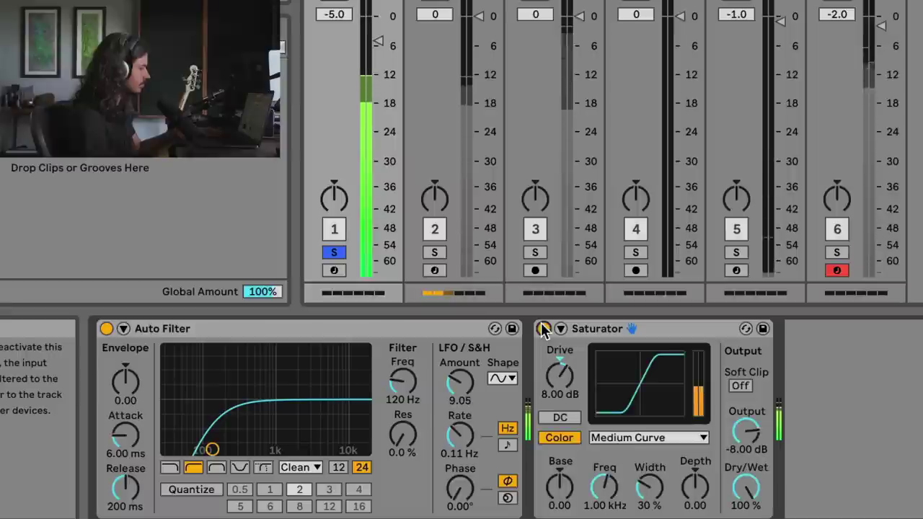
click(544, 329)
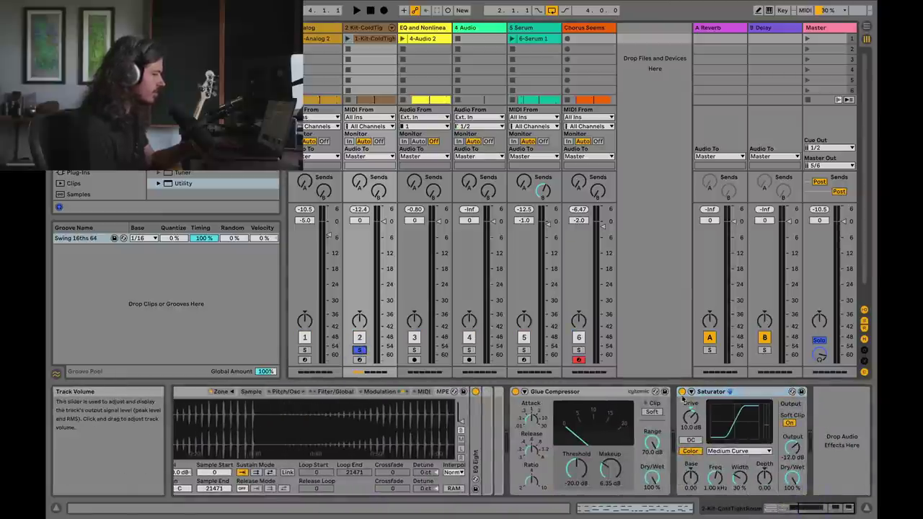
Start playback and select the drum track's Glue Compressor and Saturator
key(space)
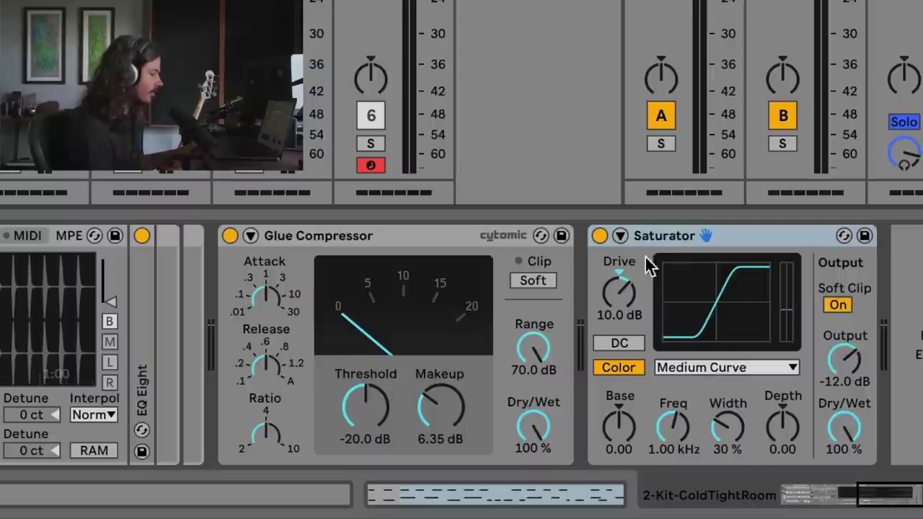
click(336, 238)
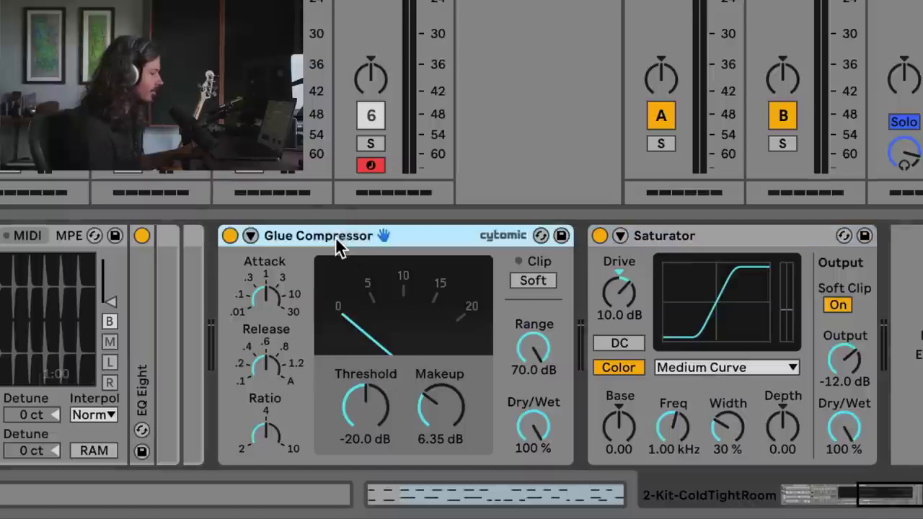
click(693, 236)
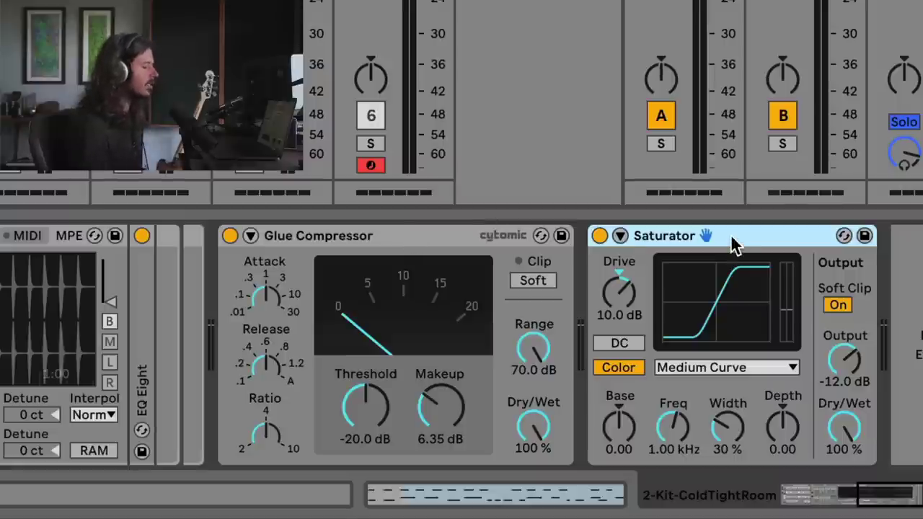
Bypass the drum Glue Compressor, stop playback, and switch the Saturator off and back on
click(230, 236)
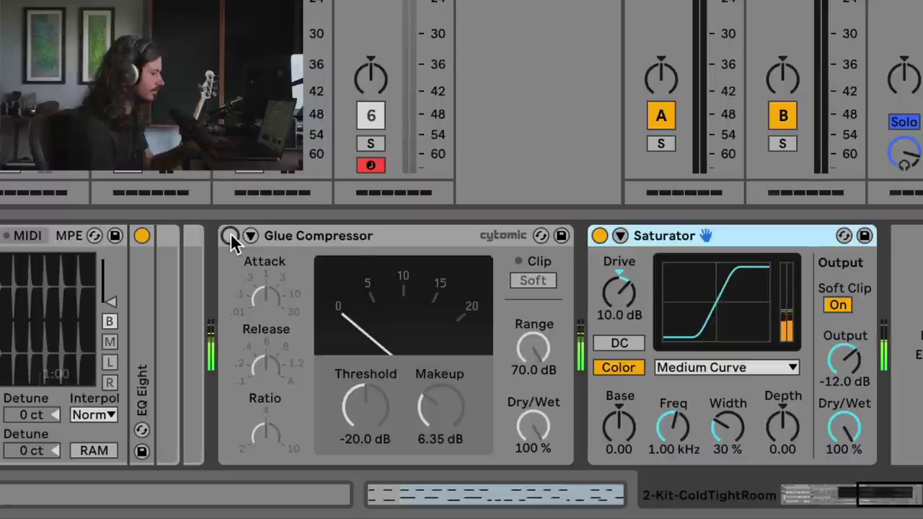
key(space)
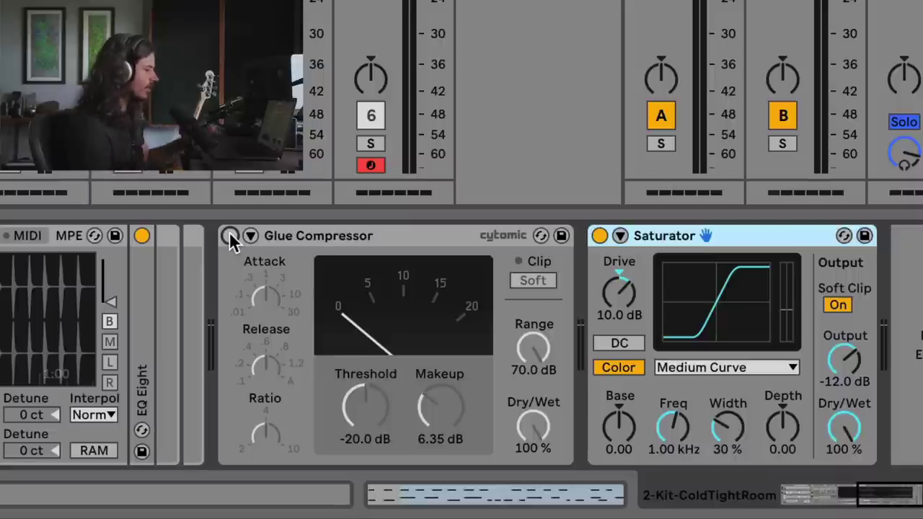
click(599, 235)
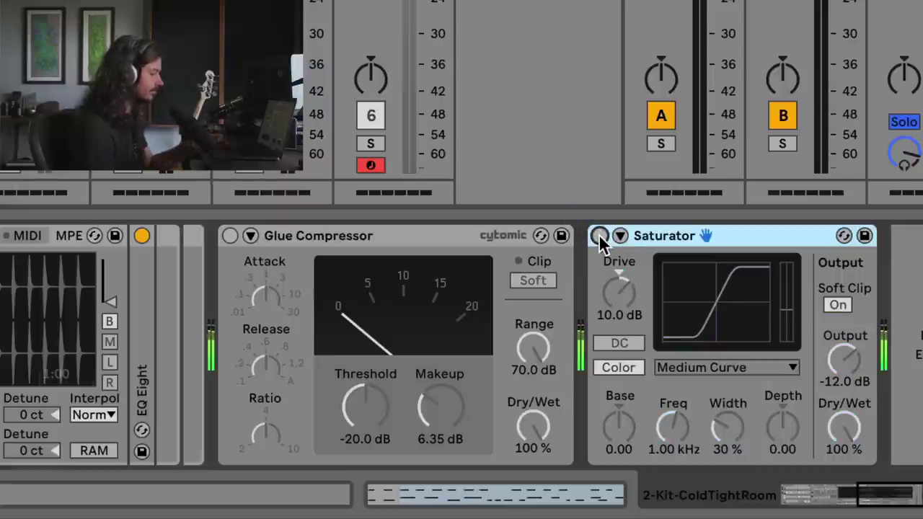
click(600, 236)
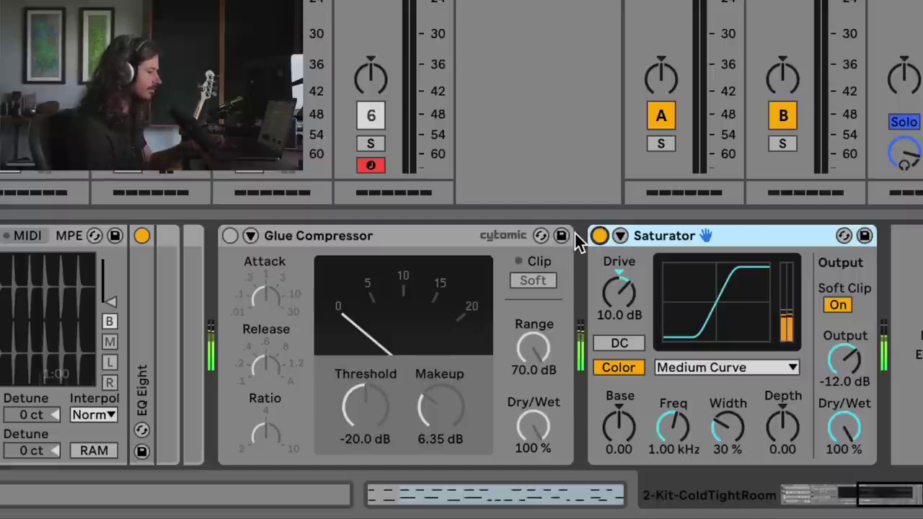
A/B the Glue Compressor on and off during playback, leaving it active before the Saturator
click(231, 235)
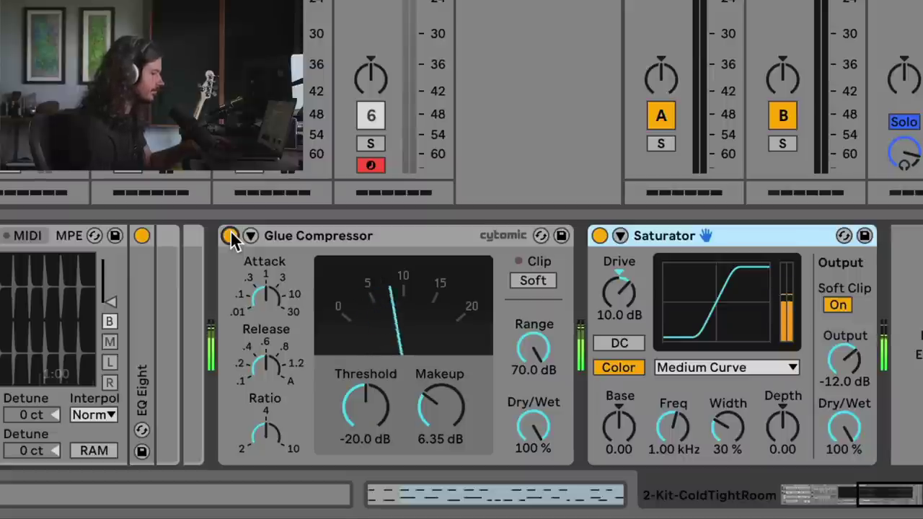
click(230, 236)
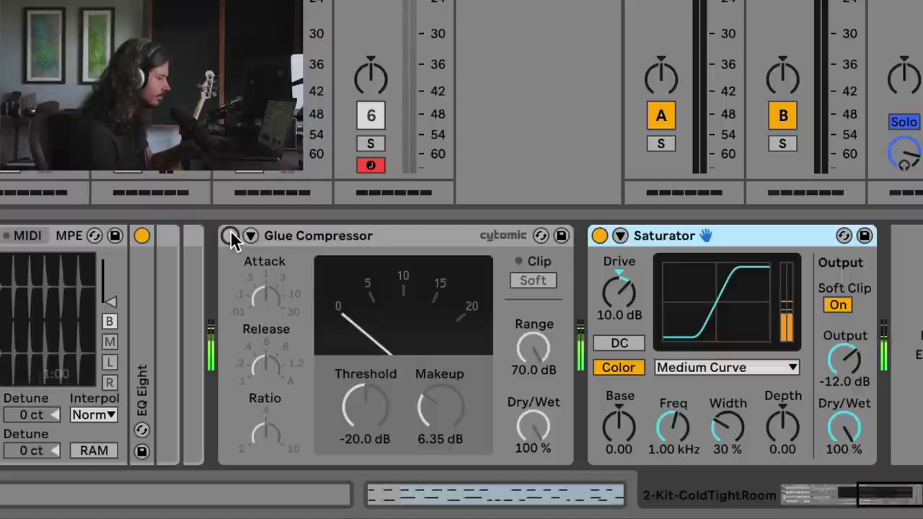
click(230, 236)
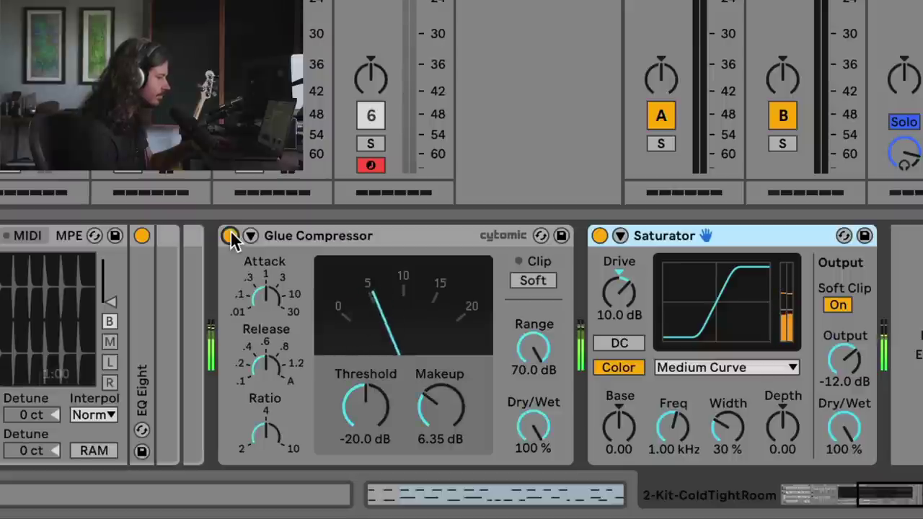
key(space)
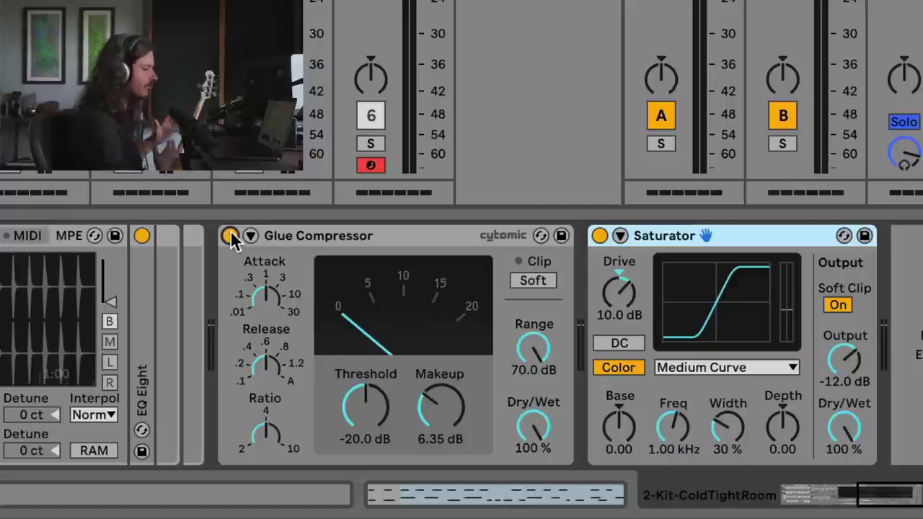
click(230, 236)
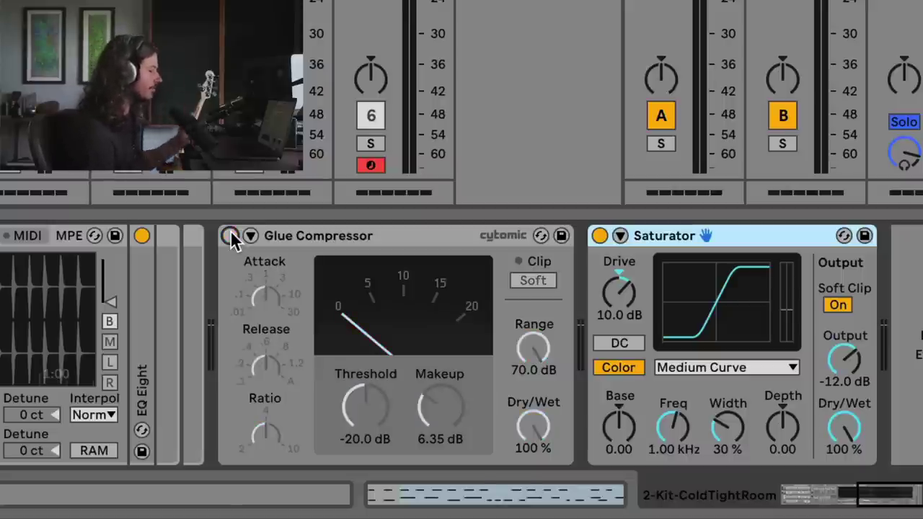
key(space)
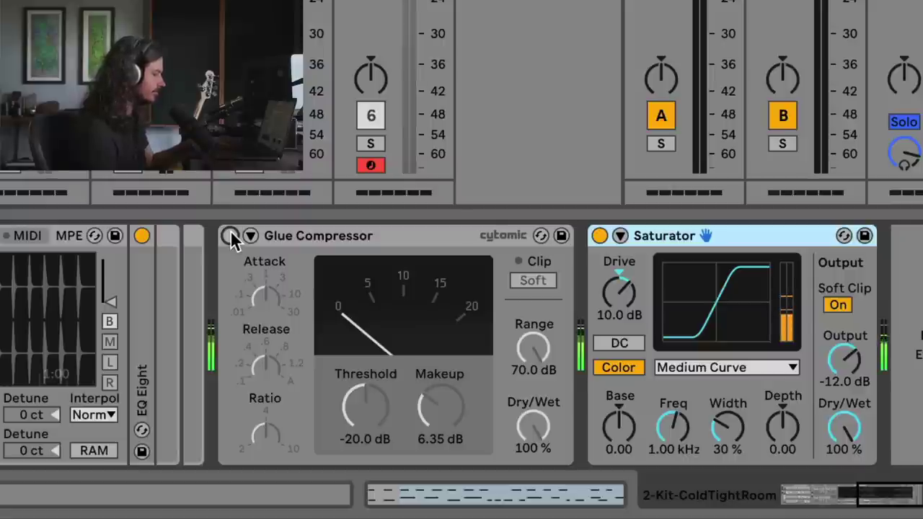
click(230, 236)
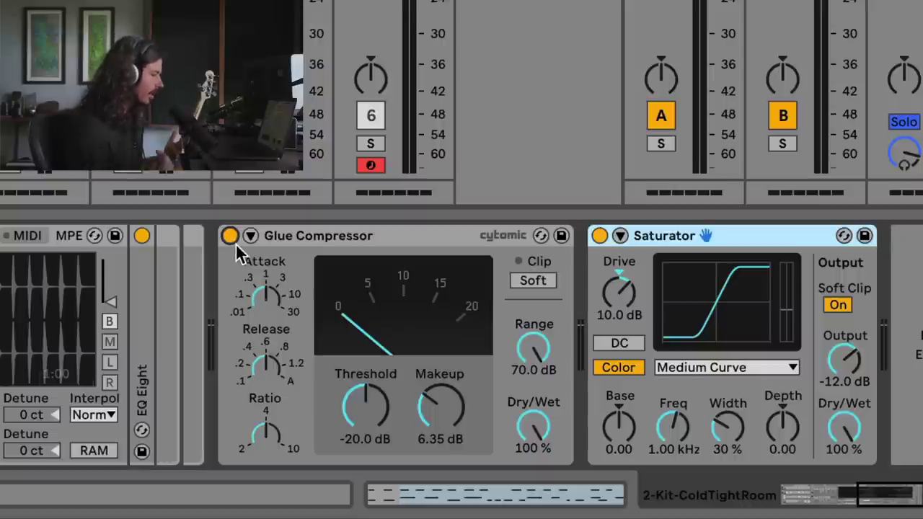
Reset the Glue Compressor's Makeup gain to 0 dB for comparison
click(280, 239)
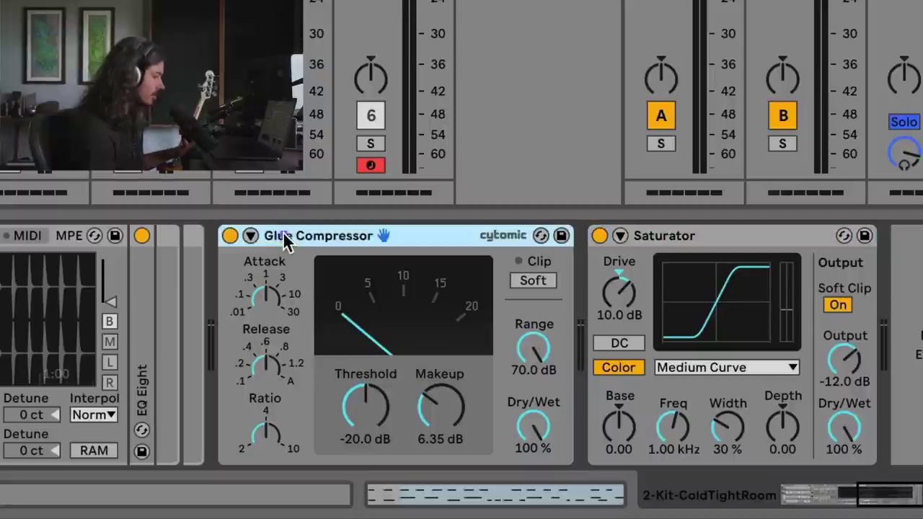
click(679, 238)
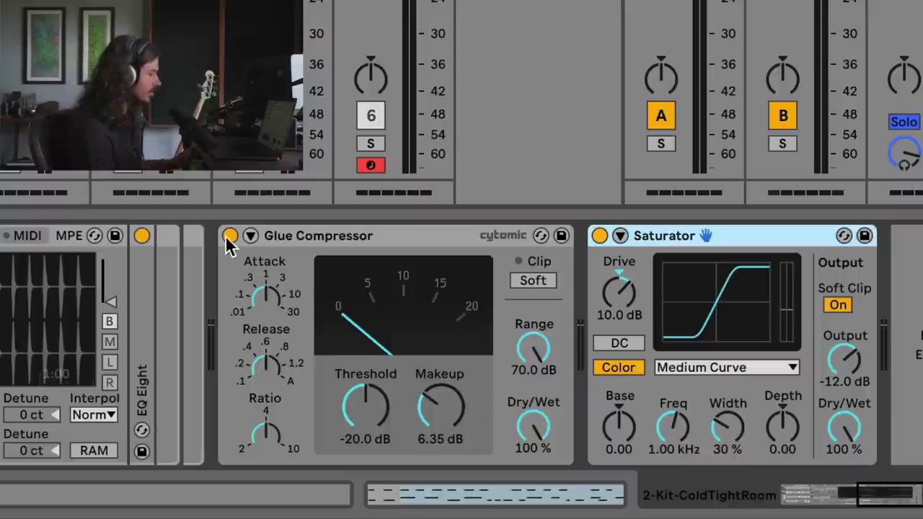
click(442, 410)
key(Delete)
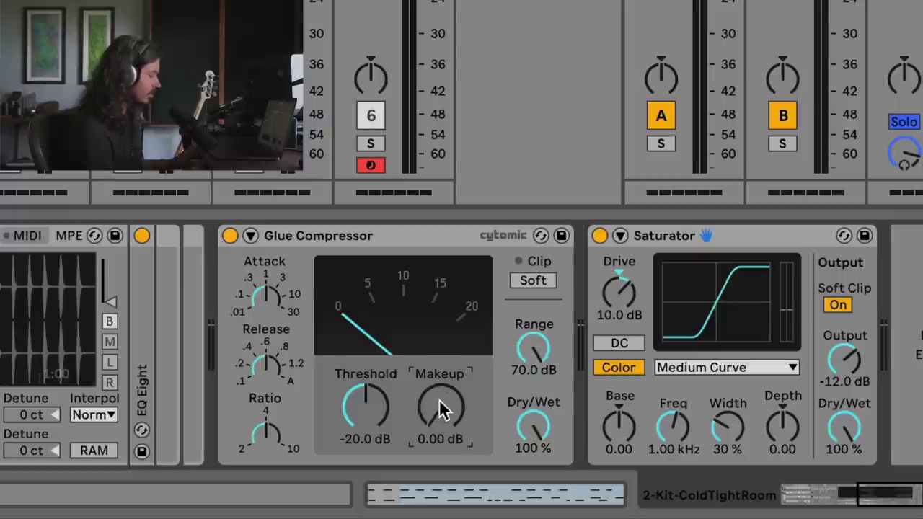
mouse_move(442, 406)
mouse_down()
mouse_move(442, 390)
mouse_move(441, 407)
mouse_up()
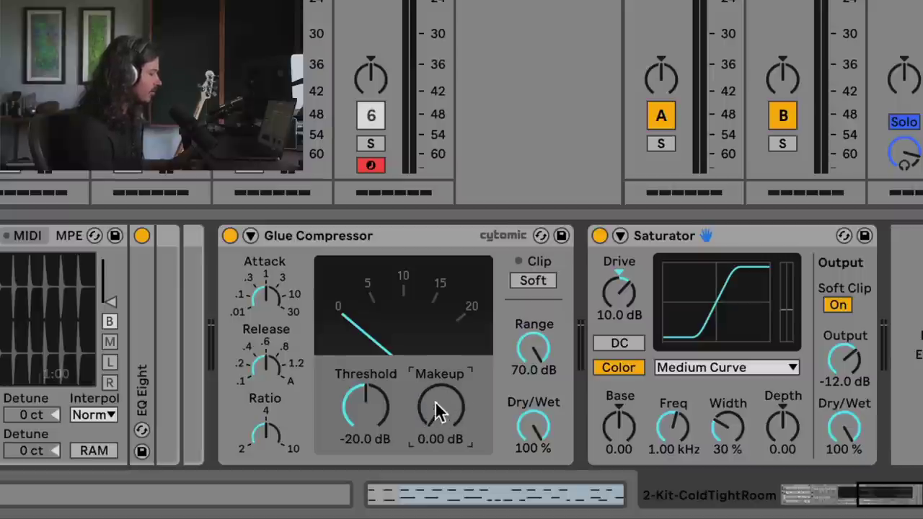
Raise the Glue Compressor Makeup to 6.03 dB while the drums play
click(664, 237)
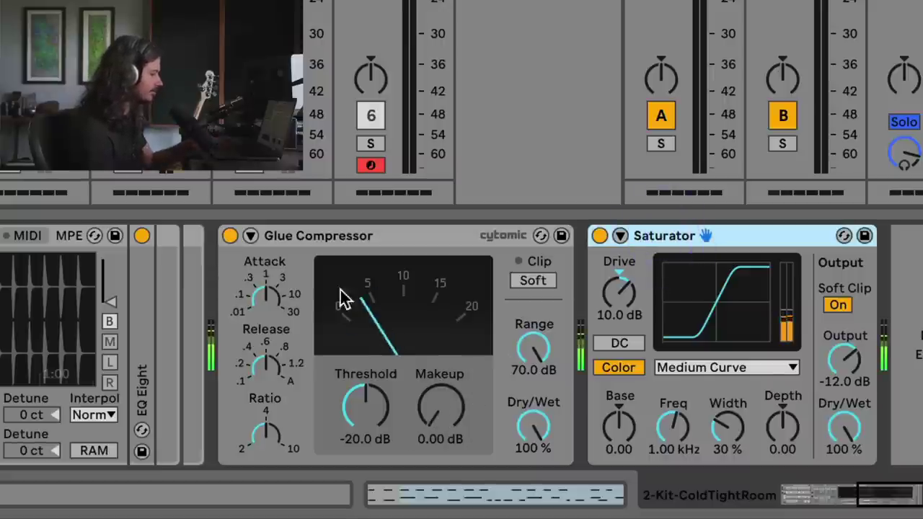
key(space)
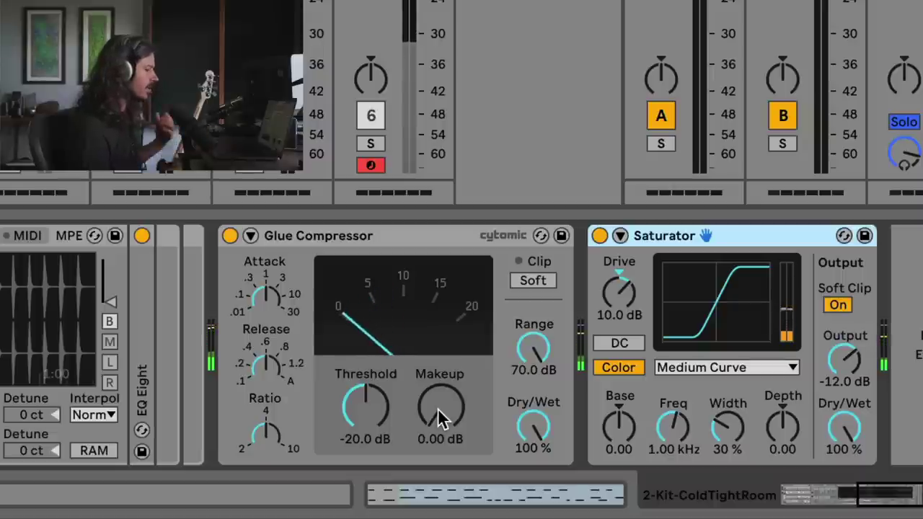
drag(438, 408, 438, 384)
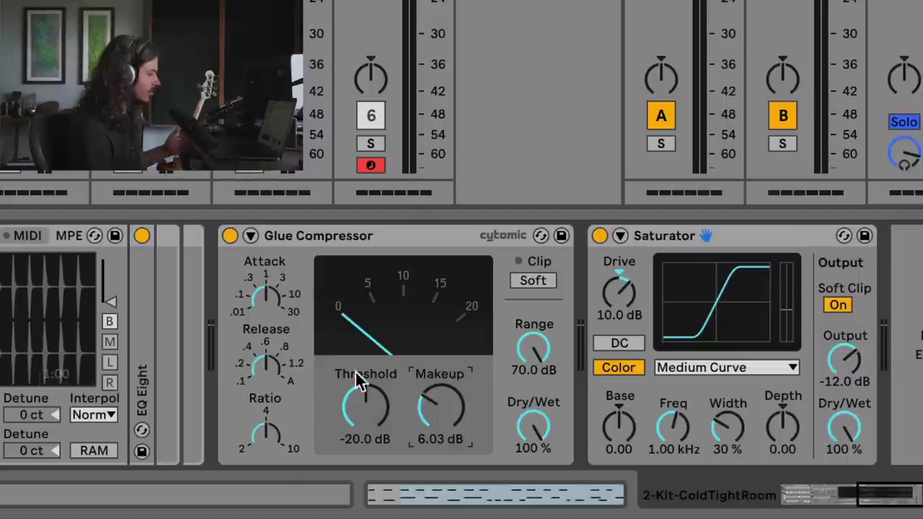
key(space)
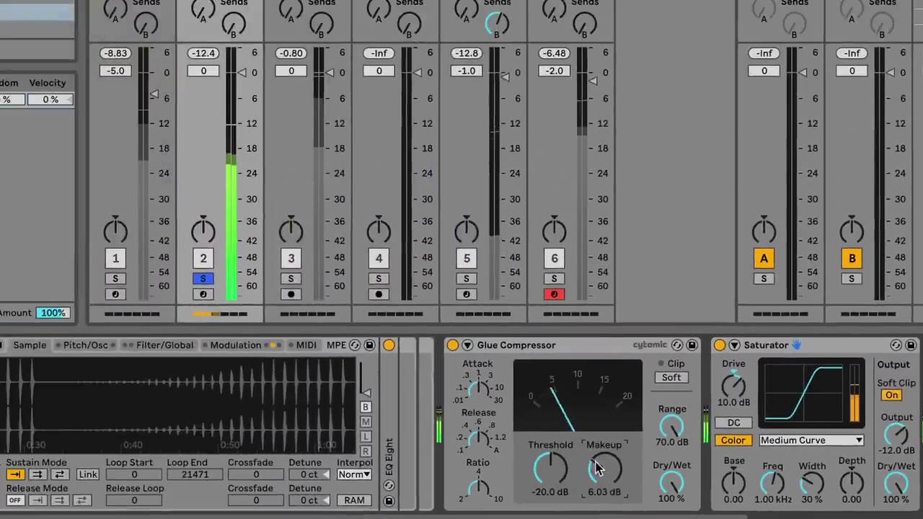
A/B the Glue Compressor Makeup between 0 dB and about 3.5 dB with the Saturator selected
drag(588, 453, 600, 474)
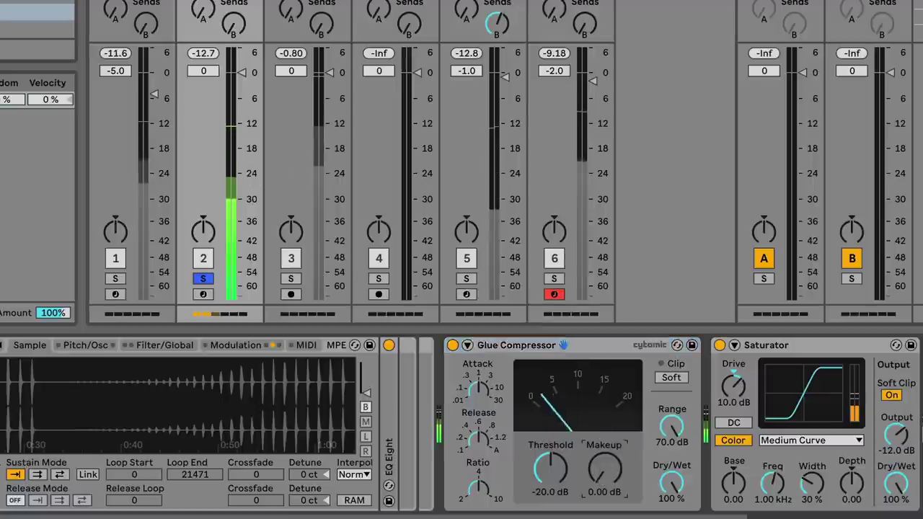
drag(600, 476, 600, 453)
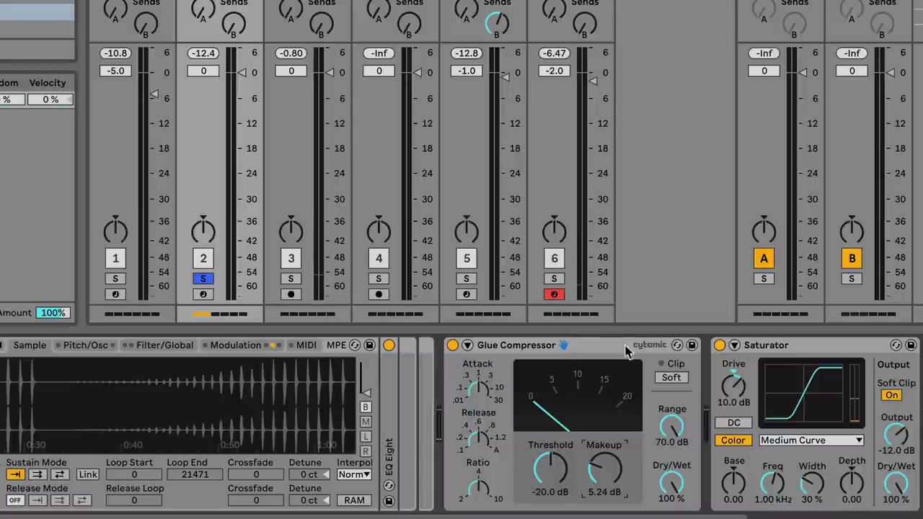
click(766, 348)
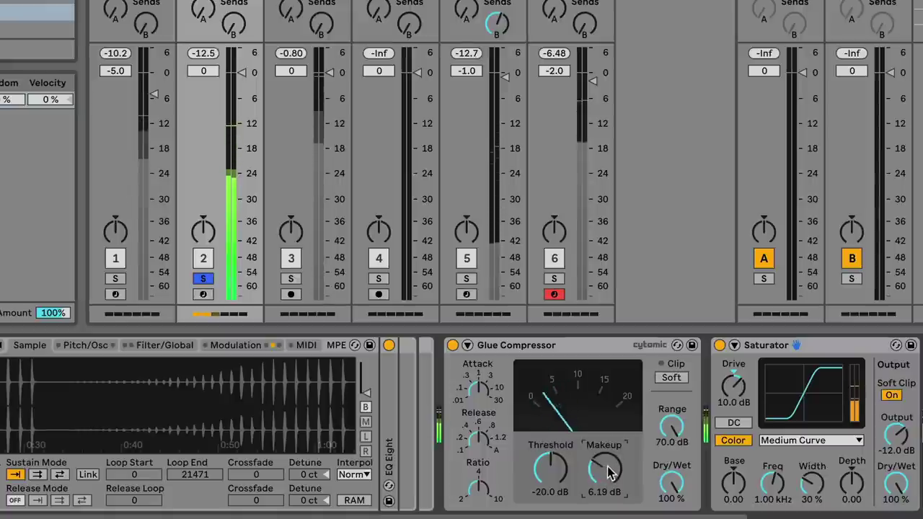
mouse_move(609, 472)
mouse_down()
mouse_move(609, 512)
mouse_move(609, 473)
mouse_up()
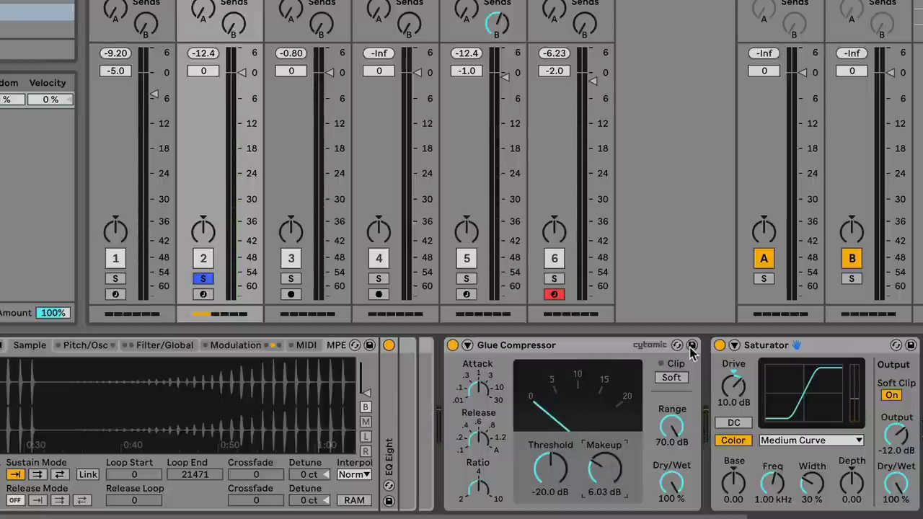
With the Saturator bypassed, play the drums and raise Glue Compressor Makeup to 6.51 dB
click(719, 345)
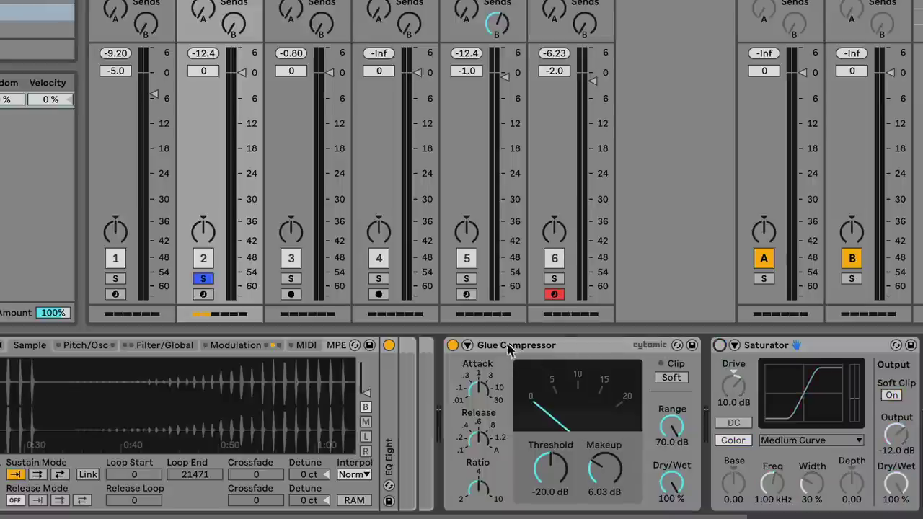
key(space)
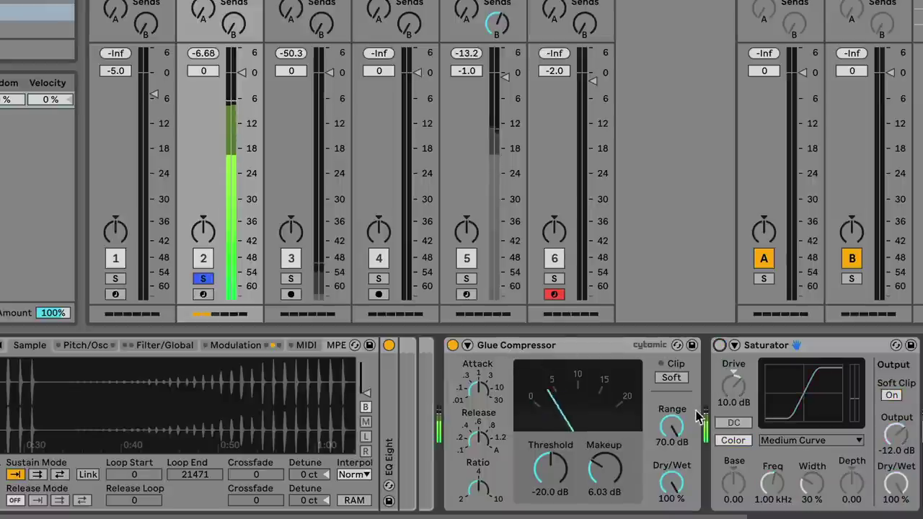
drag(598, 466, 598, 460)
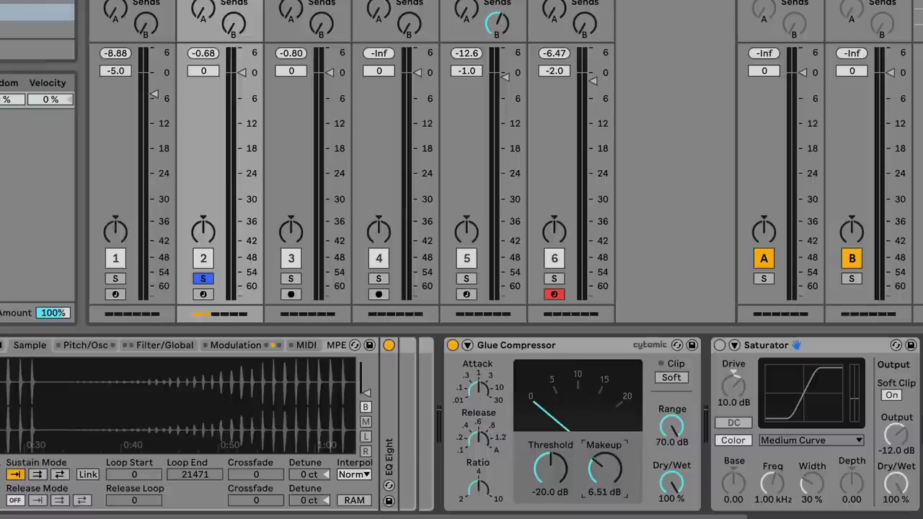
scroll(248, 473, left, 8)
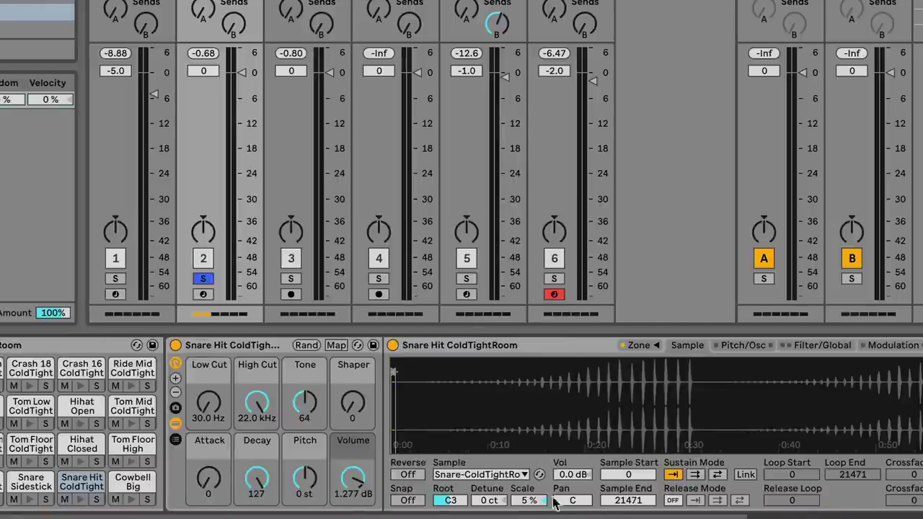
Scroll the device chain back and forth between the Snare Hit rack and the drum effects
scroll(461, 426, right, 10)
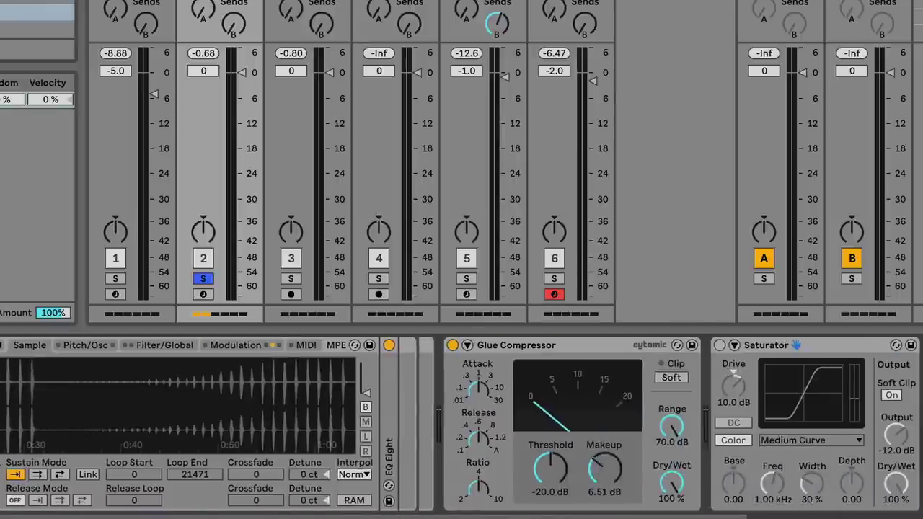
scroll(461, 425, left, 10)
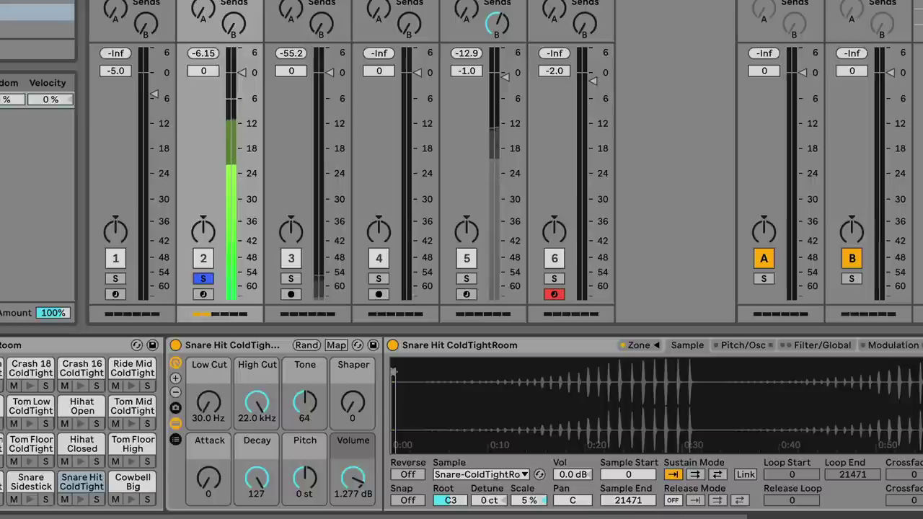
scroll(424, 503, right, 10)
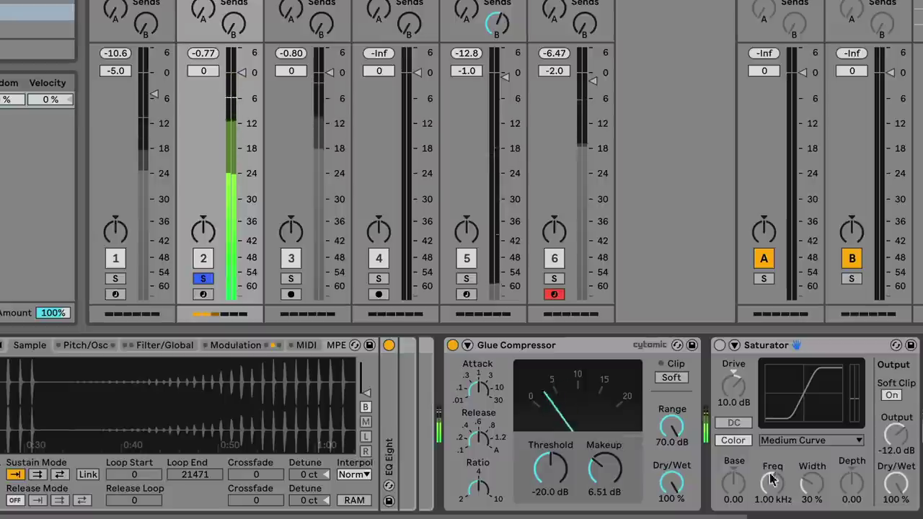
scroll(433, 462, left, 10)
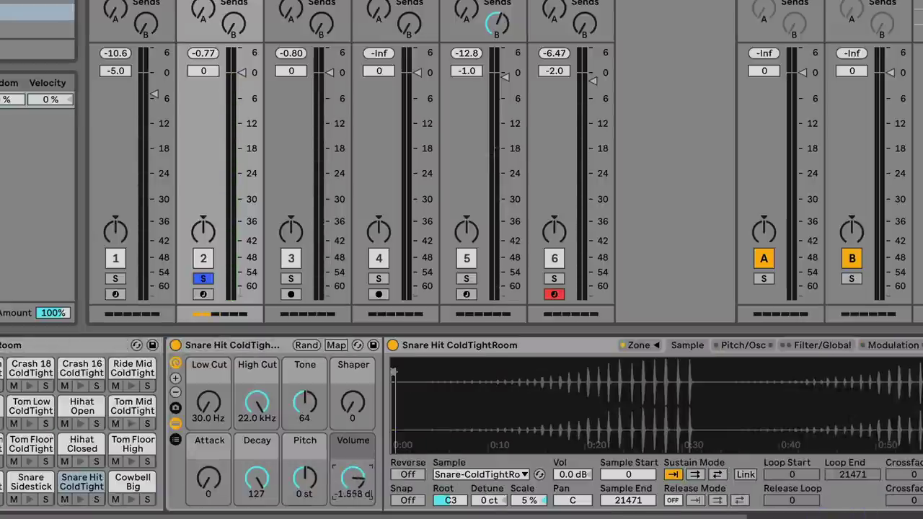
scroll(352, 476, right, 10)
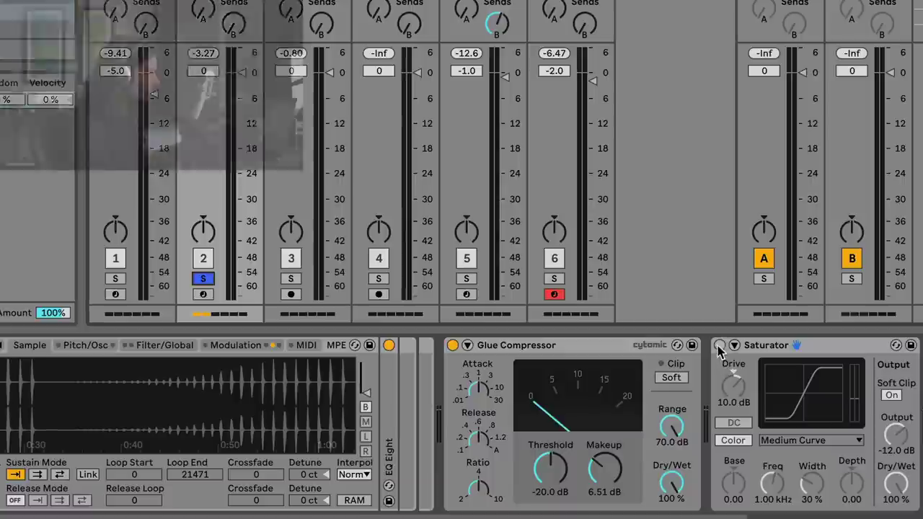
Re-enable the Saturator, solo track 3, and select its EQ Eight and Compressor devices
click(719, 345)
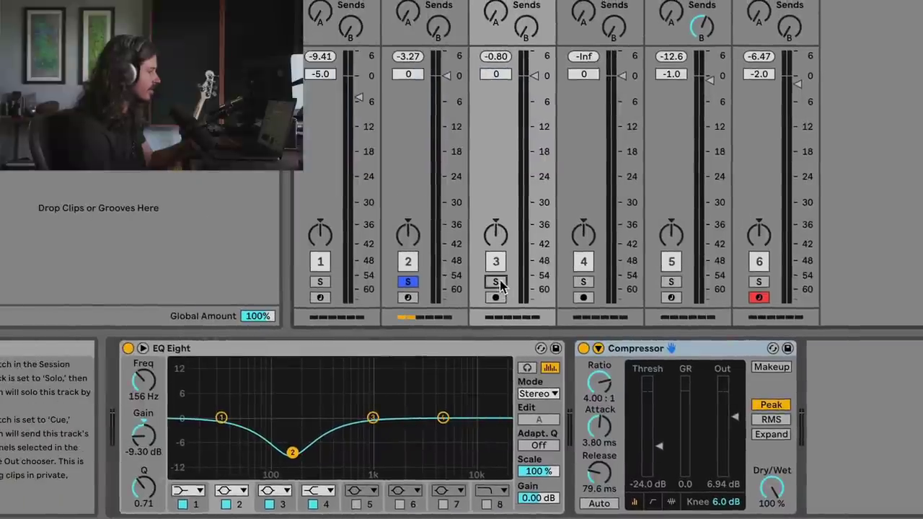
click(496, 282)
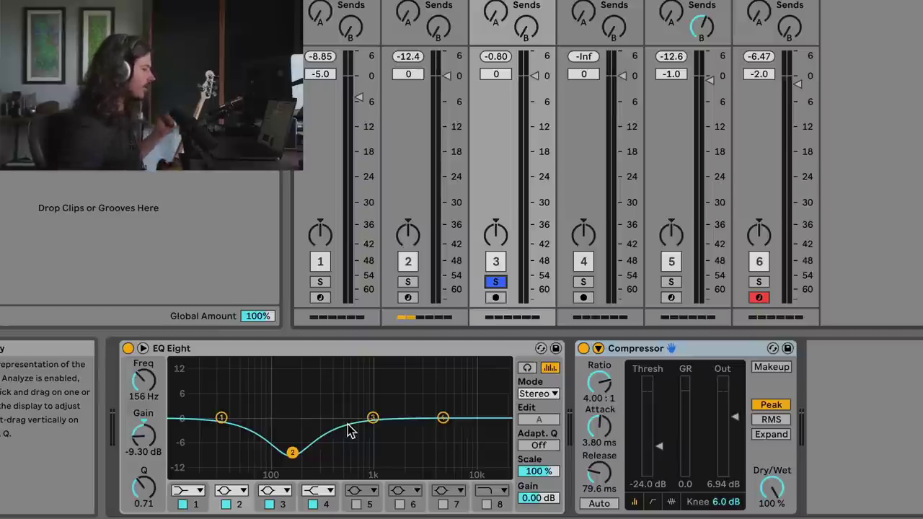
click(381, 352)
click(642, 350)
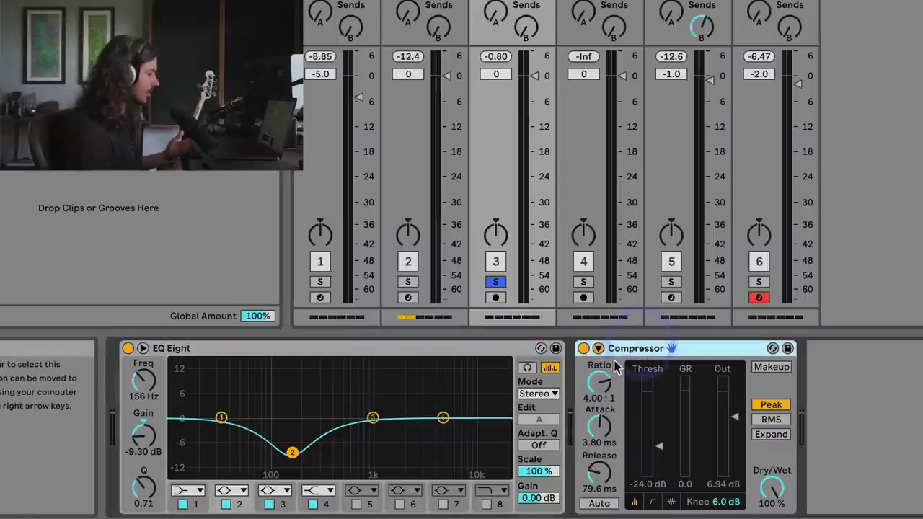
click(432, 351)
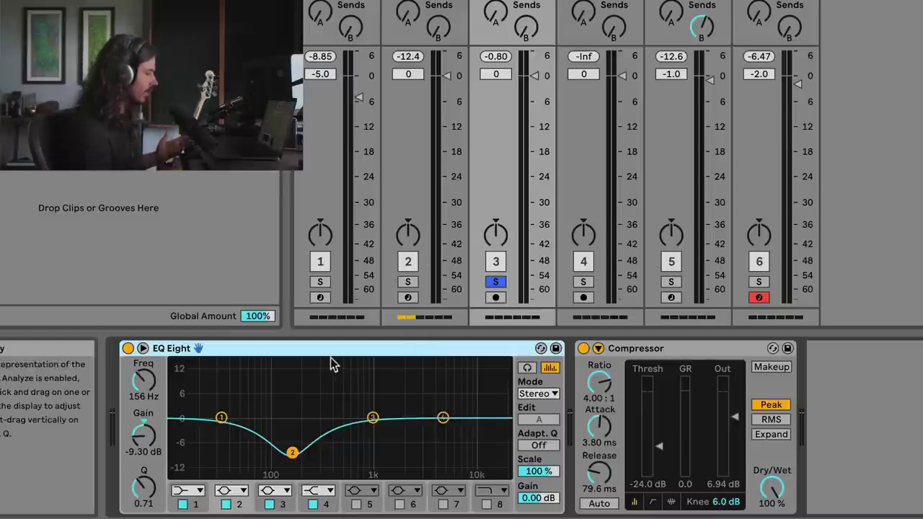
Compare soloed track 3 with its EQ Eight bypassed and re-enabled during playback
click(129, 349)
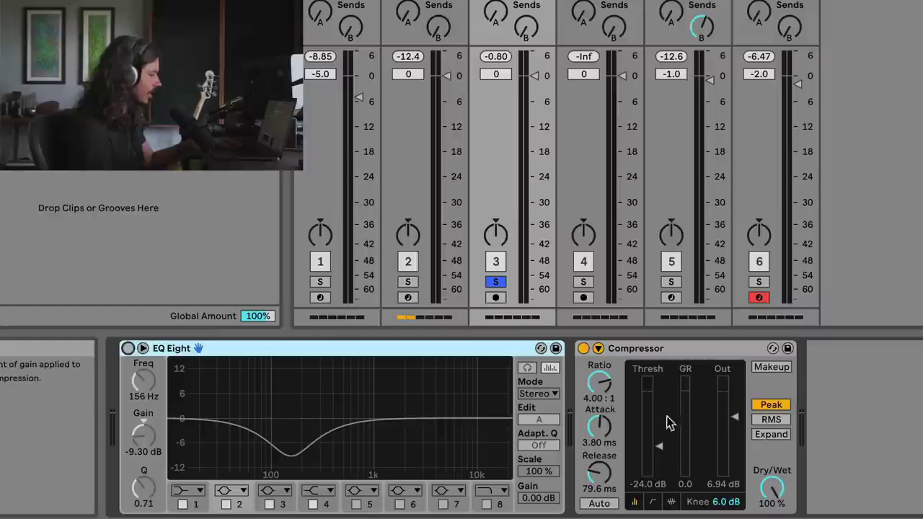
key(space)
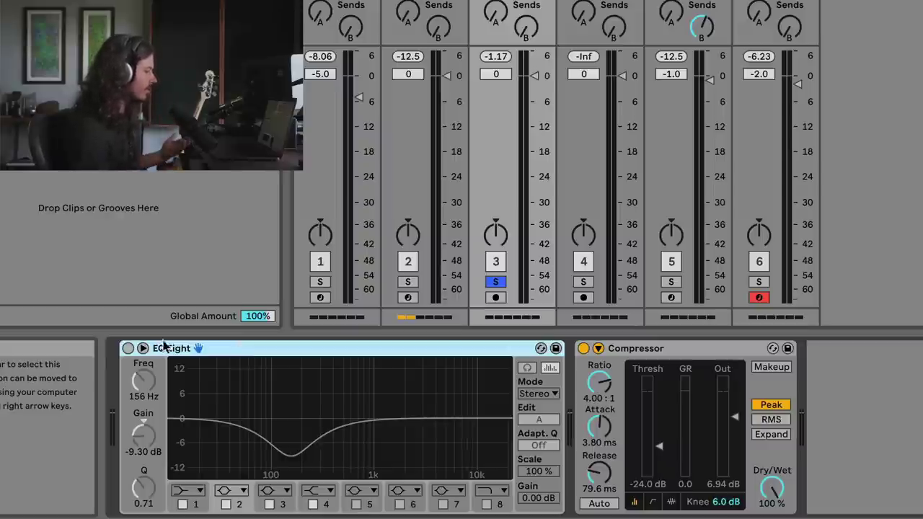
click(127, 349)
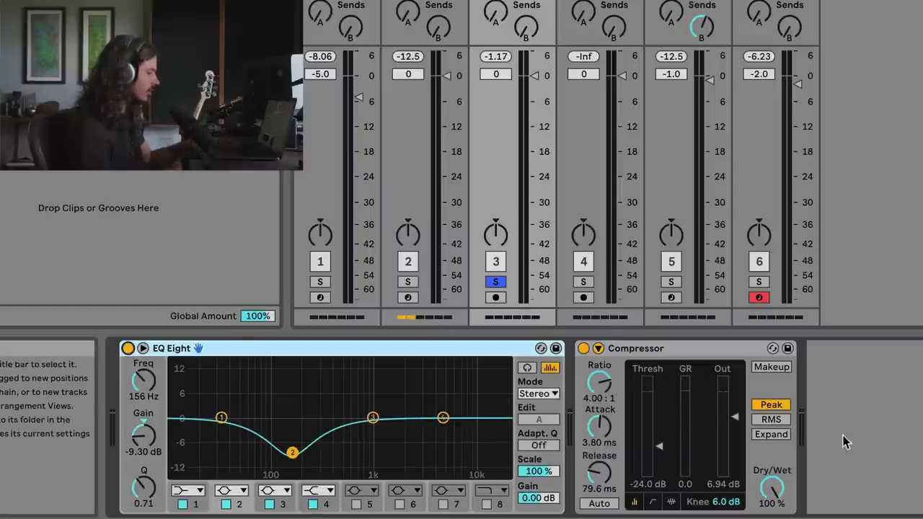
key(space)
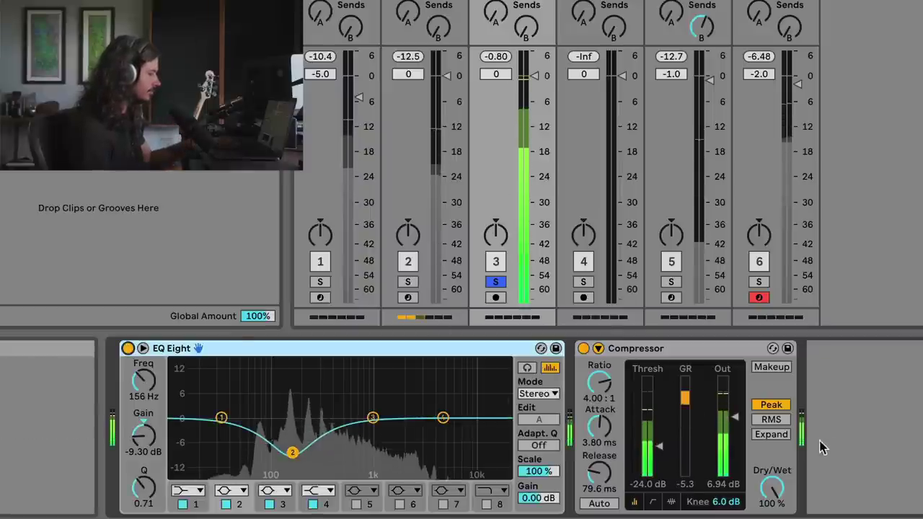
key(space)
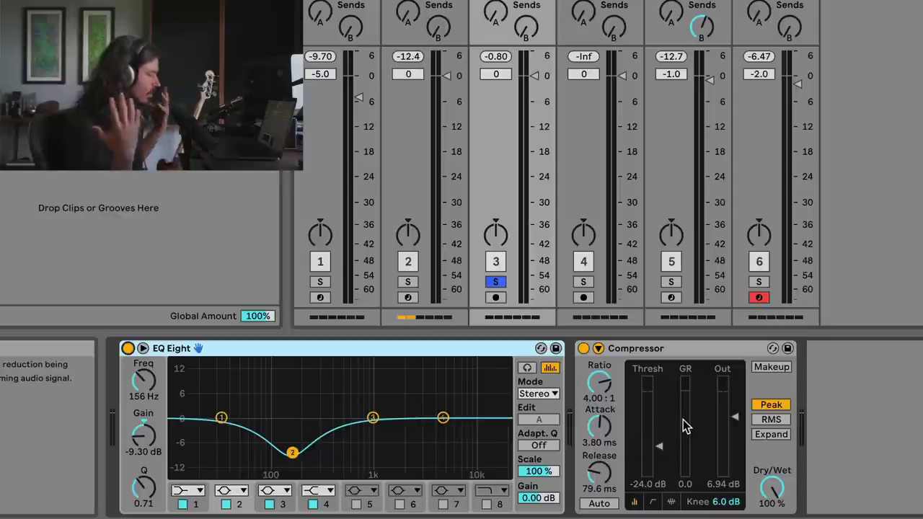
key(space)
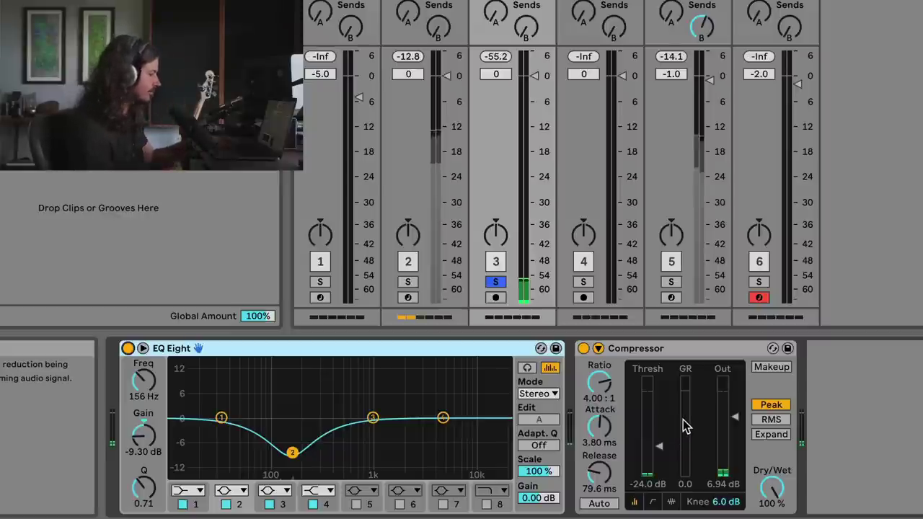
Bypass track 3's EQ Eight, show track 4's device chain, and solo then unsolo track 4
click(128, 349)
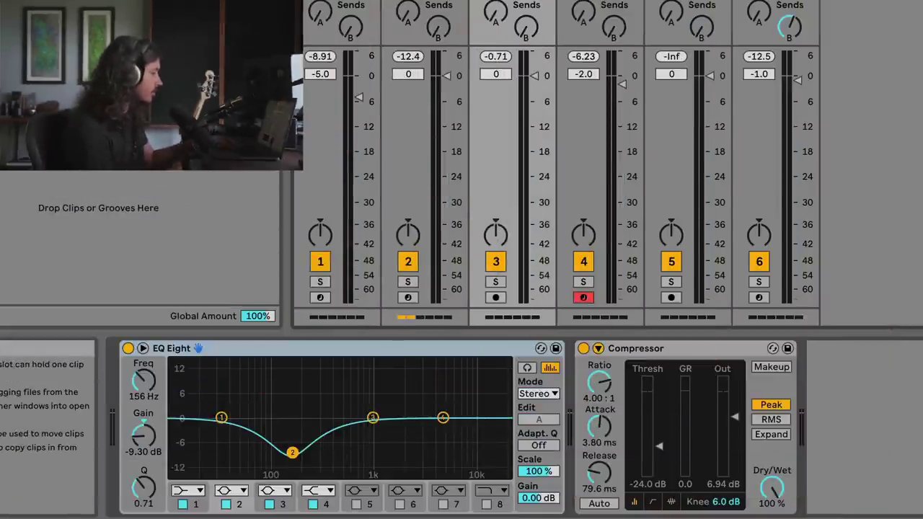
click(599, 180)
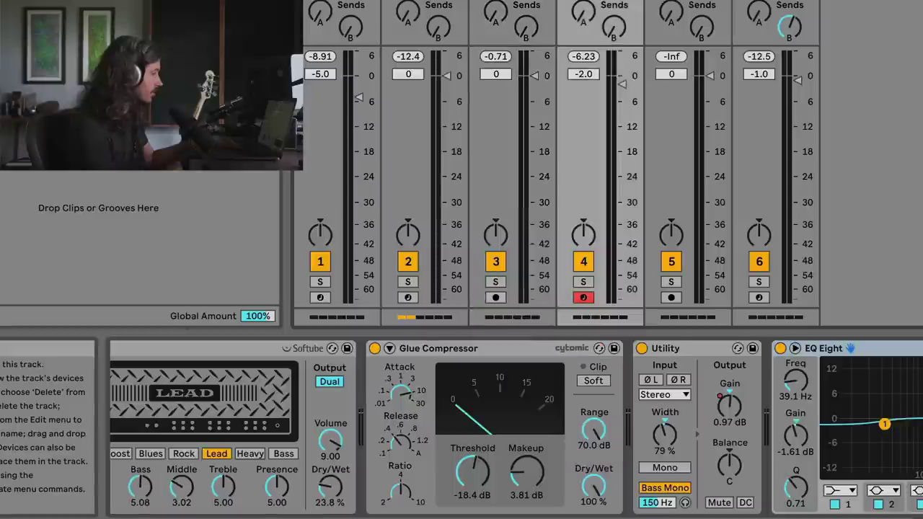
click(585, 281)
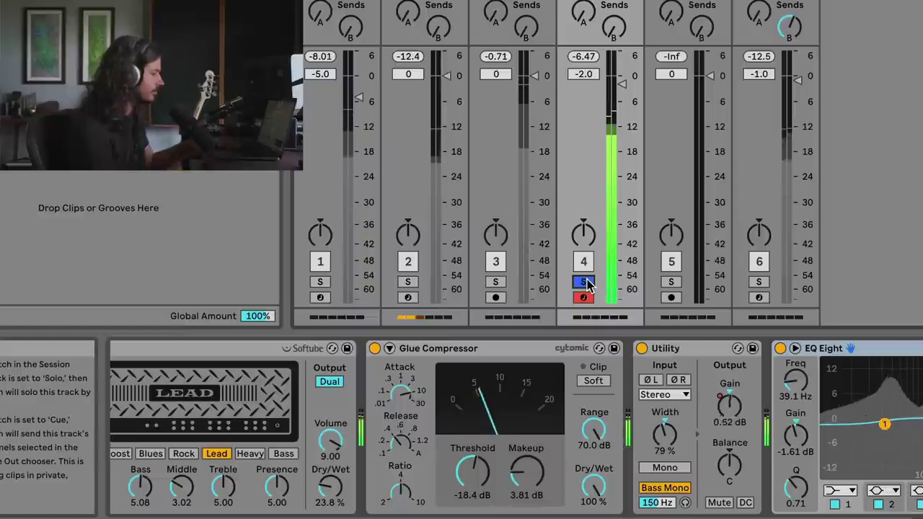
click(588, 284)
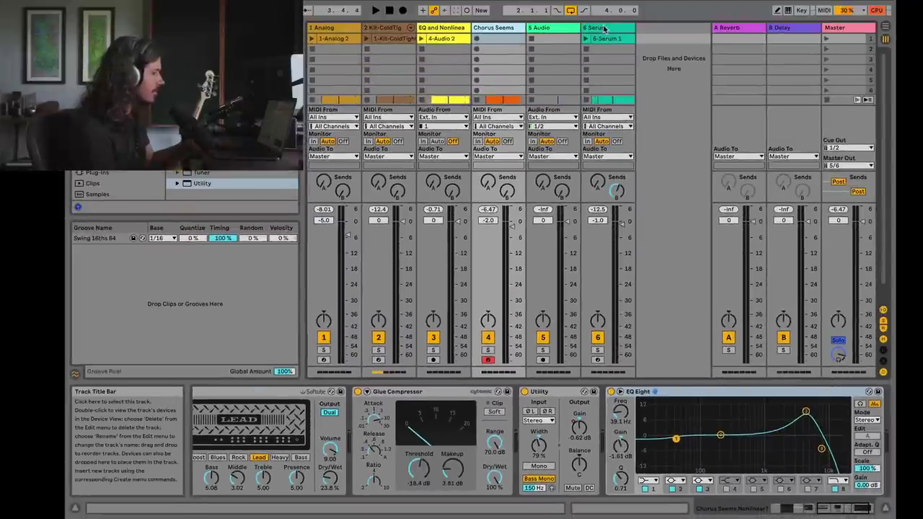
Move the Serum track before the Audio track, start the song, and switch to Arrangement view
click(604, 28)
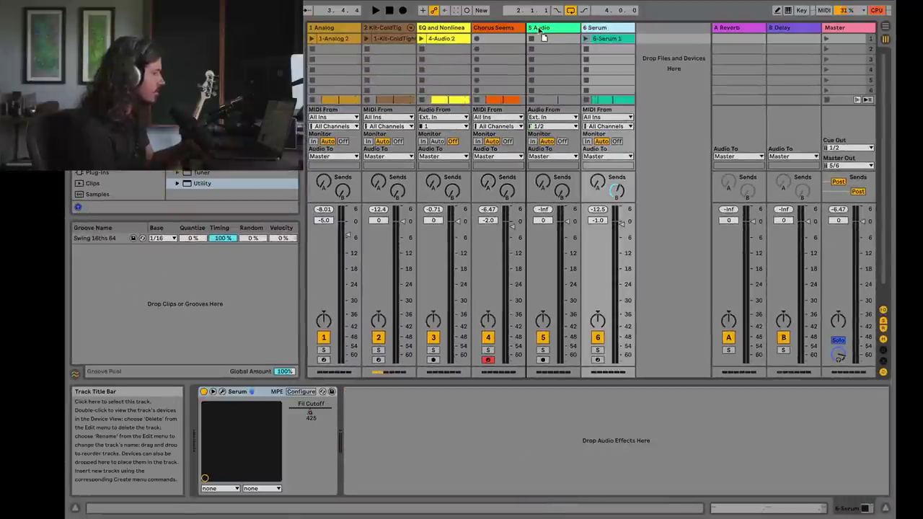
drag(534, 29, 531, 29)
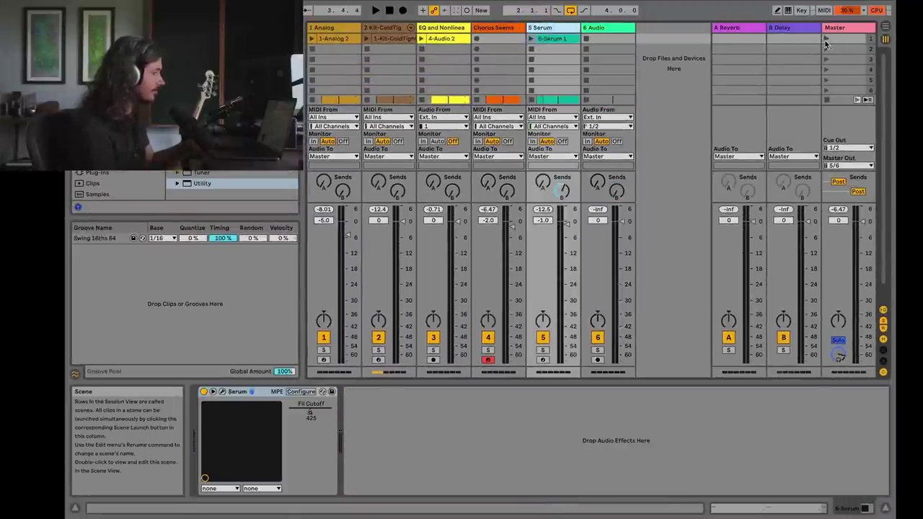
key(space)
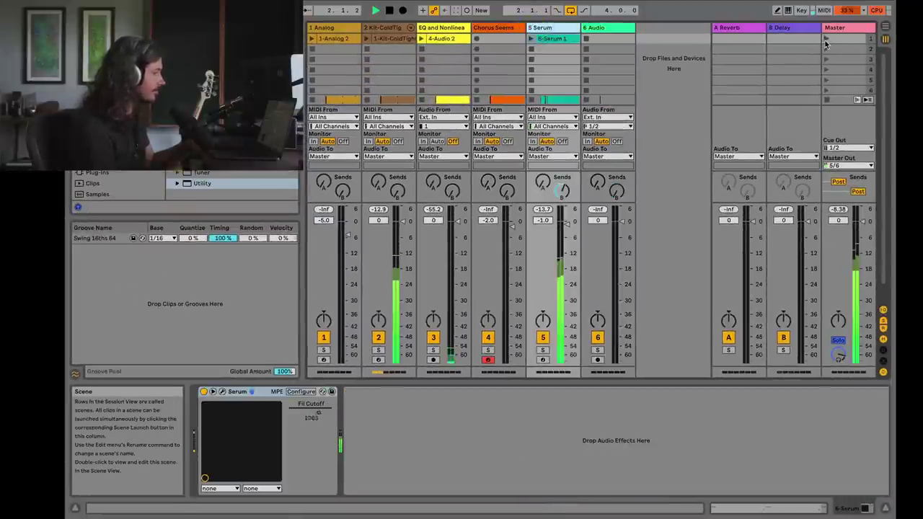
click(884, 29)
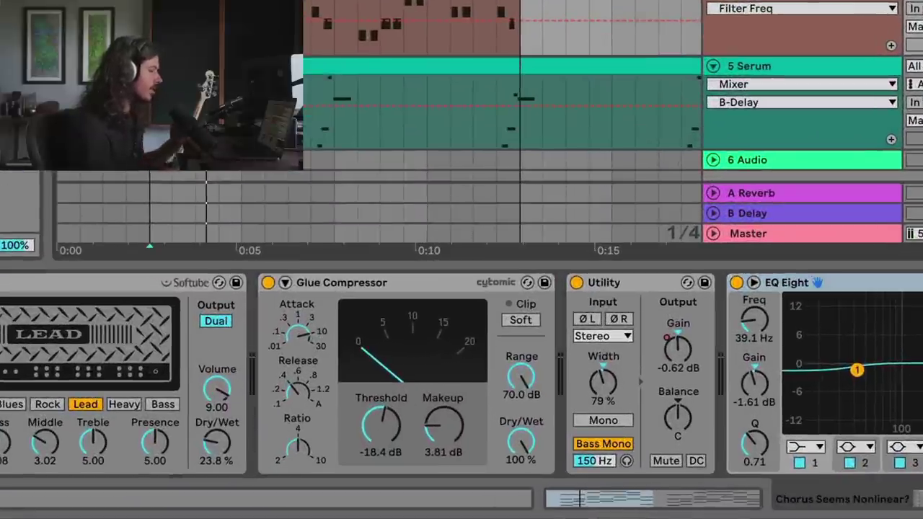
scroll(462, 375, left, 10)
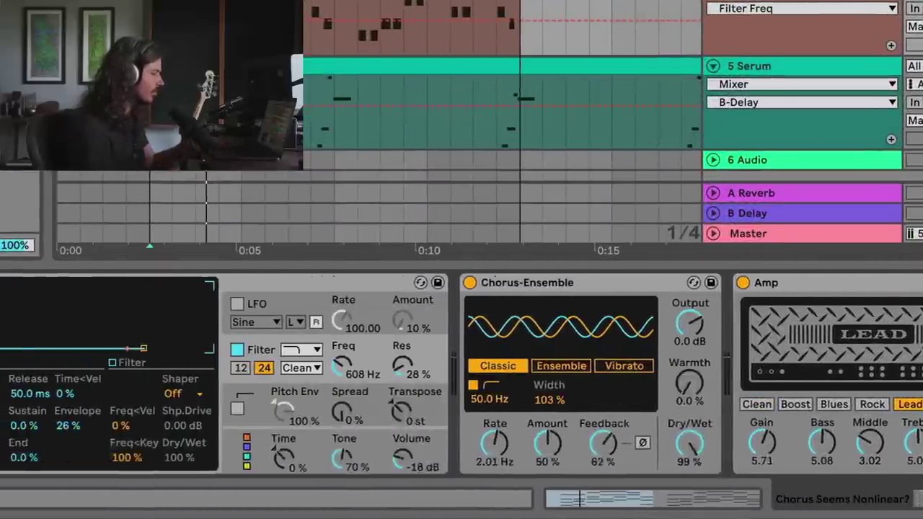
scroll(462, 375, right, 5)
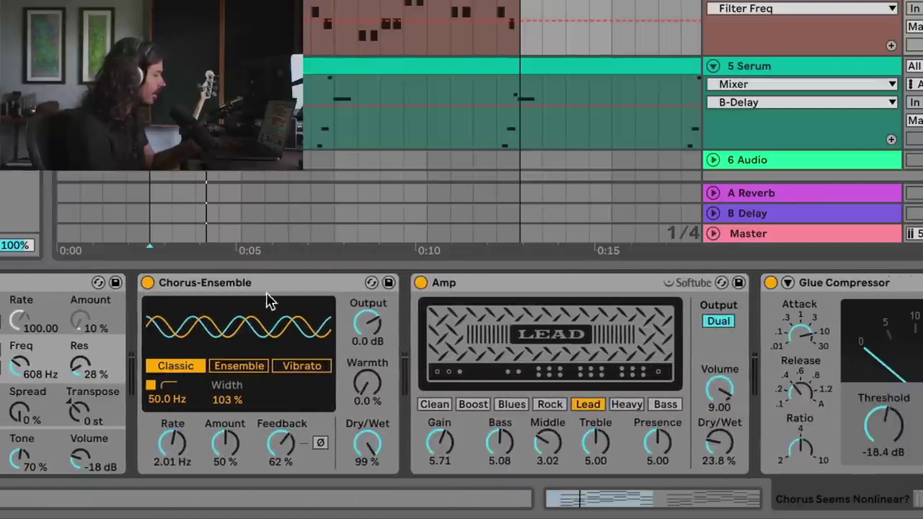
click(246, 283)
click(473, 284)
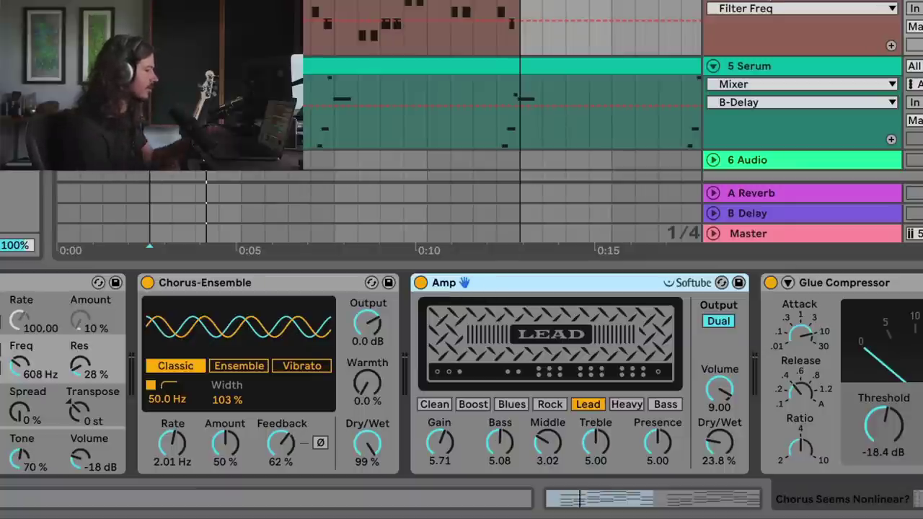
key(space)
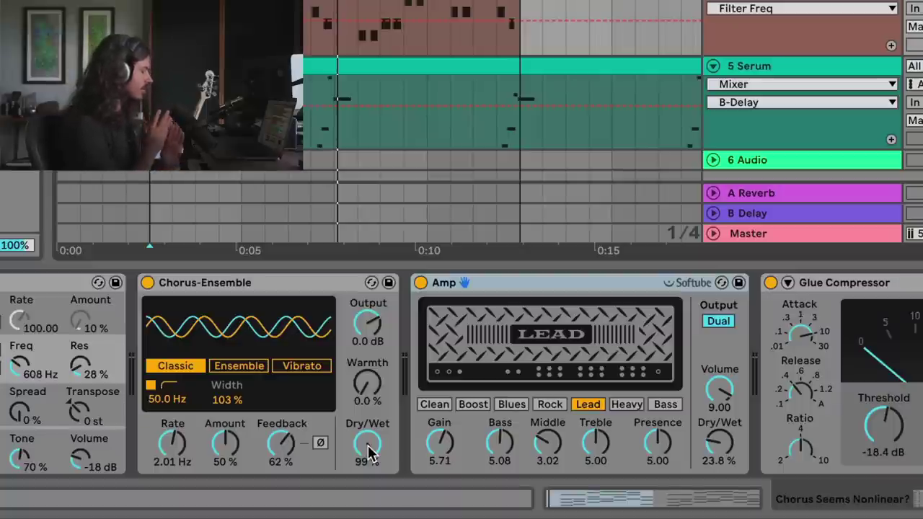
Sweep the Chorus-Ensemble high-pass while playing, toggle the Amp's dual mono, and settle at 238 Hz
click(165, 404)
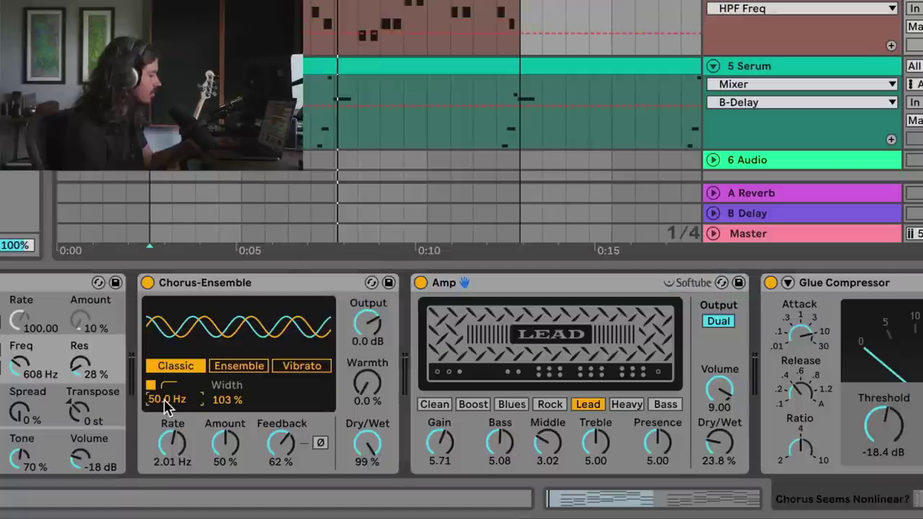
key(space)
drag(164, 399, 164, 348)
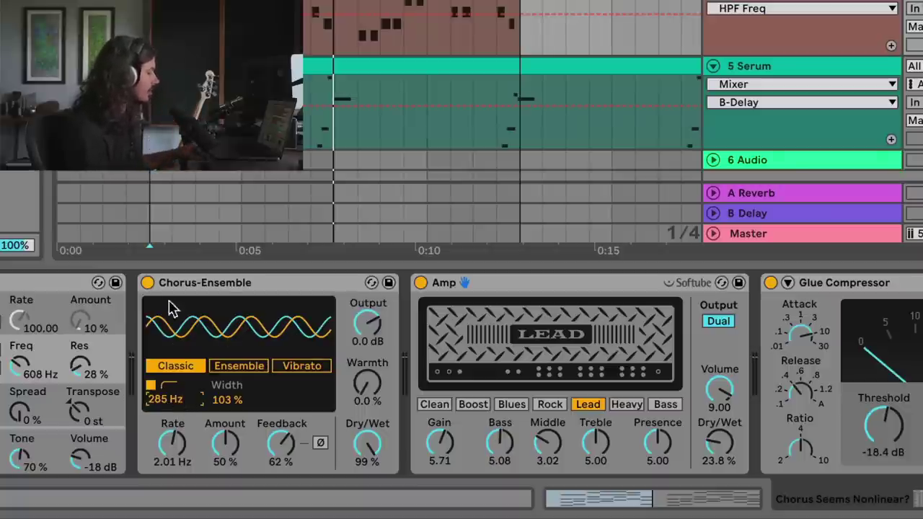
click(551, 286)
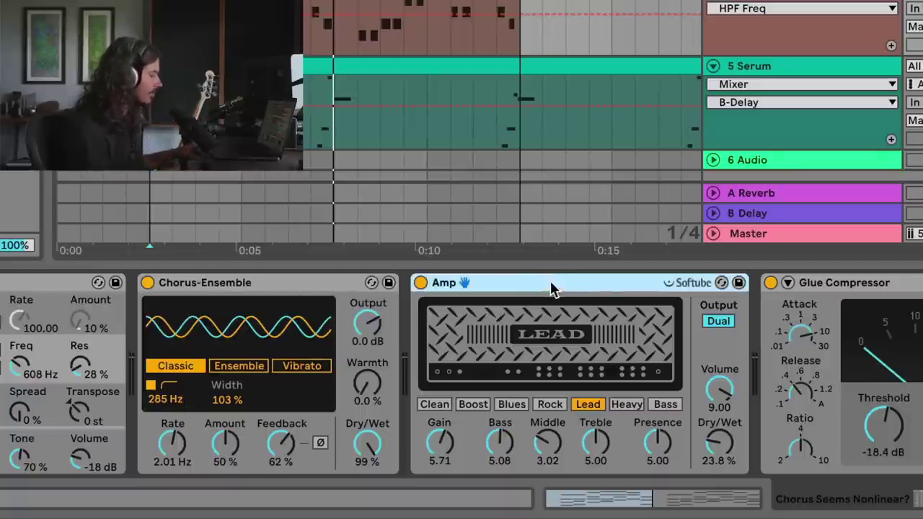
click(720, 322)
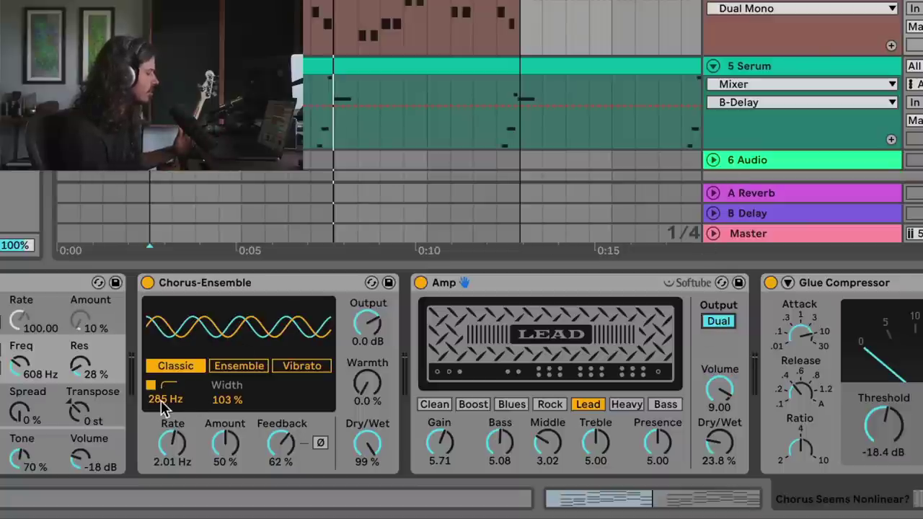
drag(163, 409, 163, 422)
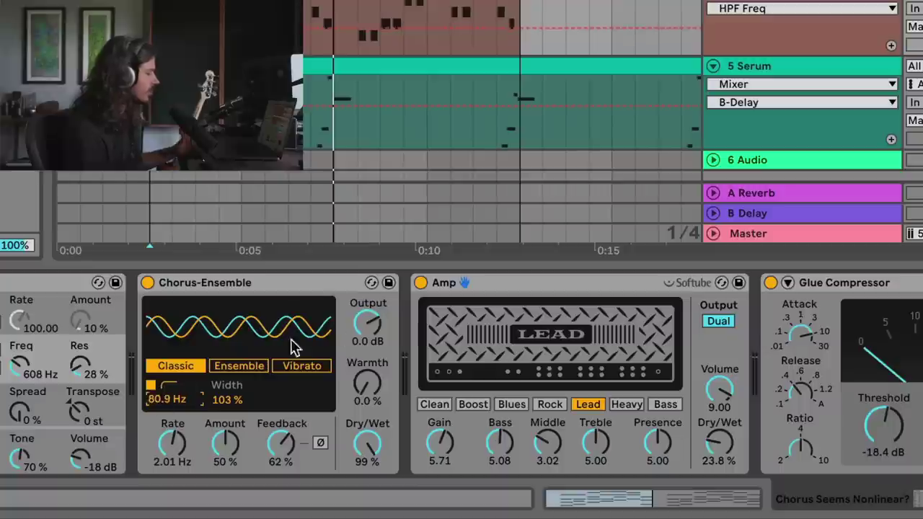
Reset the chorus high-pass to 50 Hz, then raise it to about 339 Hz during playback
click(175, 405)
text(50)
key(Return)
key(space)
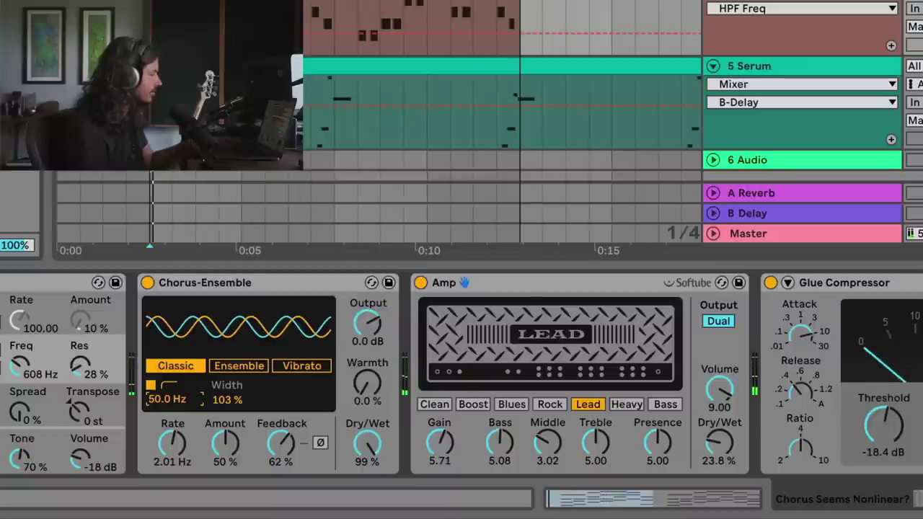
mouse_move(174, 399)
mouse_down()
mouse_move(173, 345)
mouse_move(173, 357)
mouse_up()
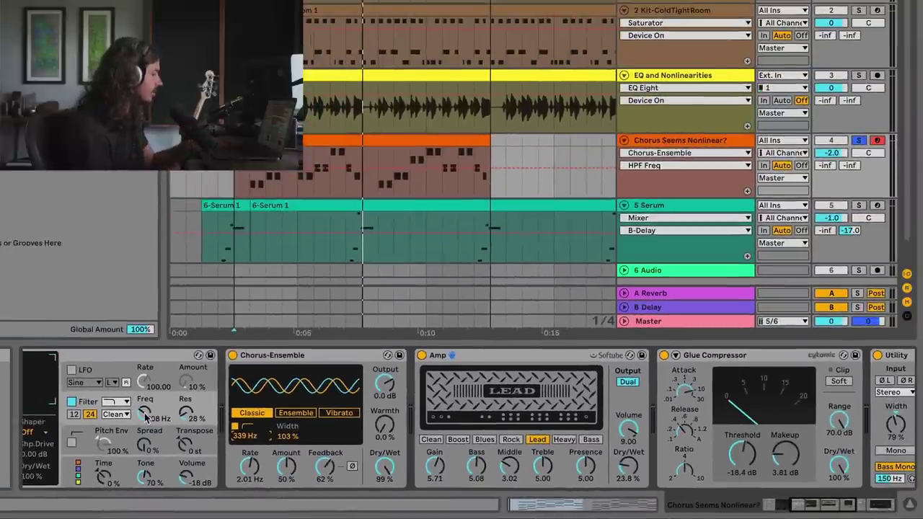
Scroll along the device chain, checking the Glue Compressor and Amp devices on the way to Operator
click(838, 505)
drag(838, 505, 793, 504)
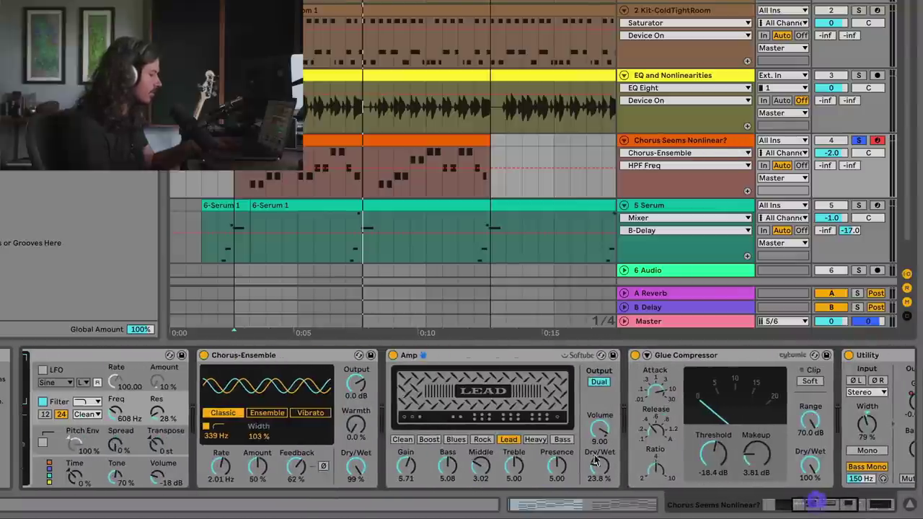
click(687, 358)
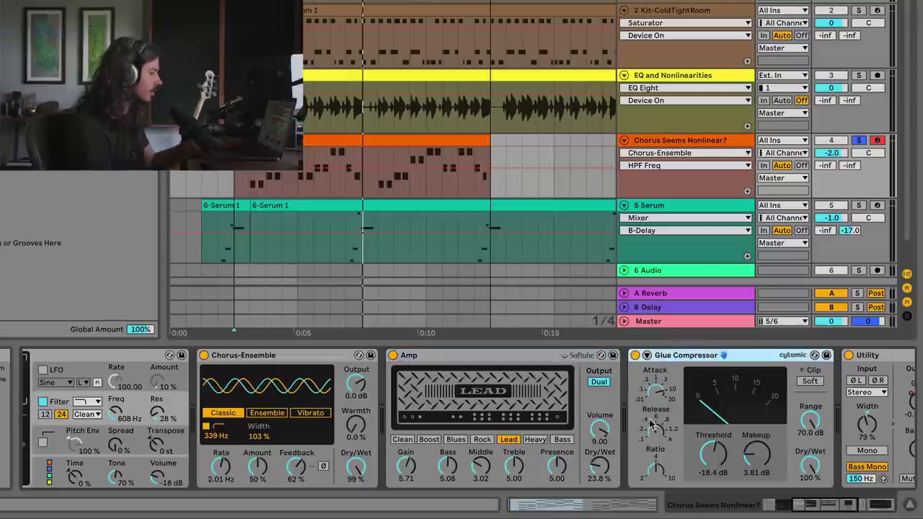
drag(809, 510, 822, 508)
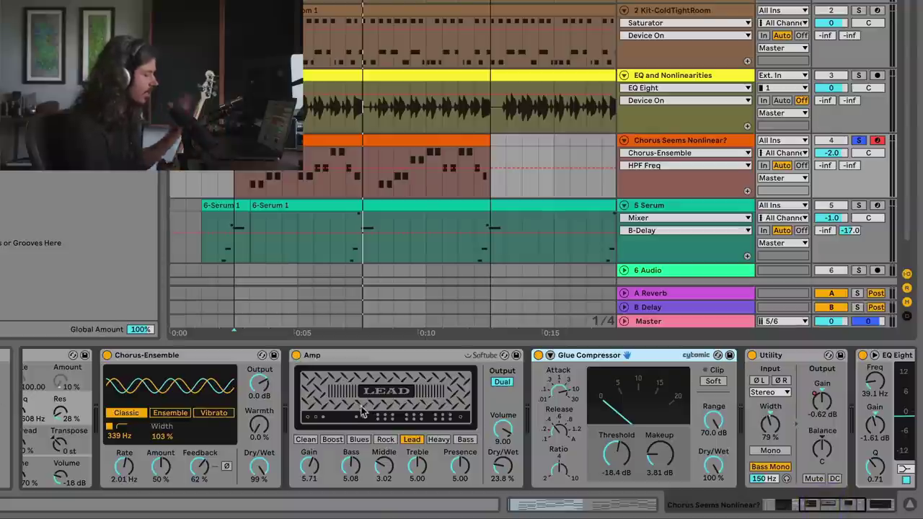
click(401, 359)
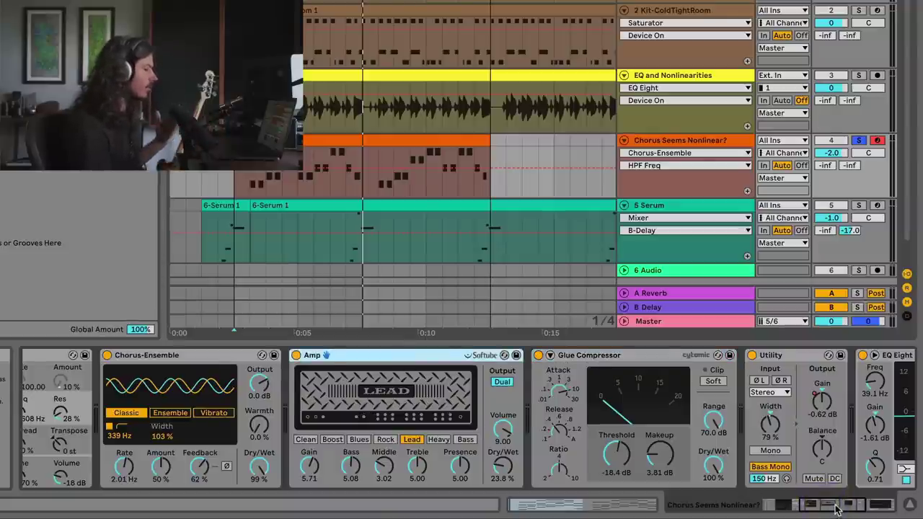
drag(835, 509, 810, 508)
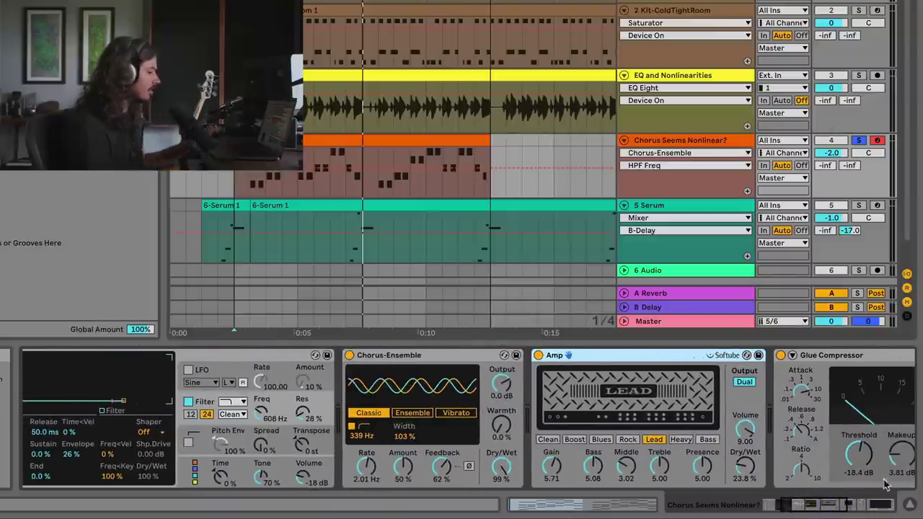
drag(822, 508, 811, 504)
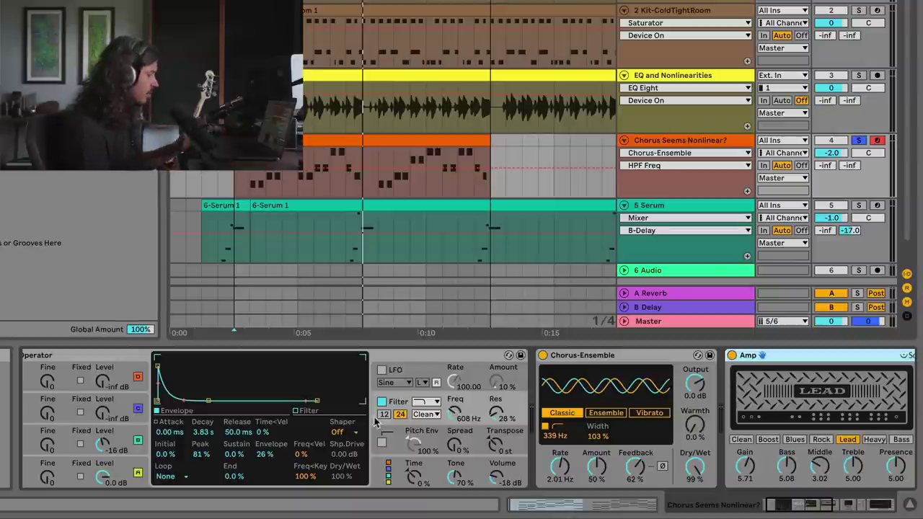
With playback running, raise Operator's filter cutoff from 608 Hz to about 673 Hz
click(81, 363)
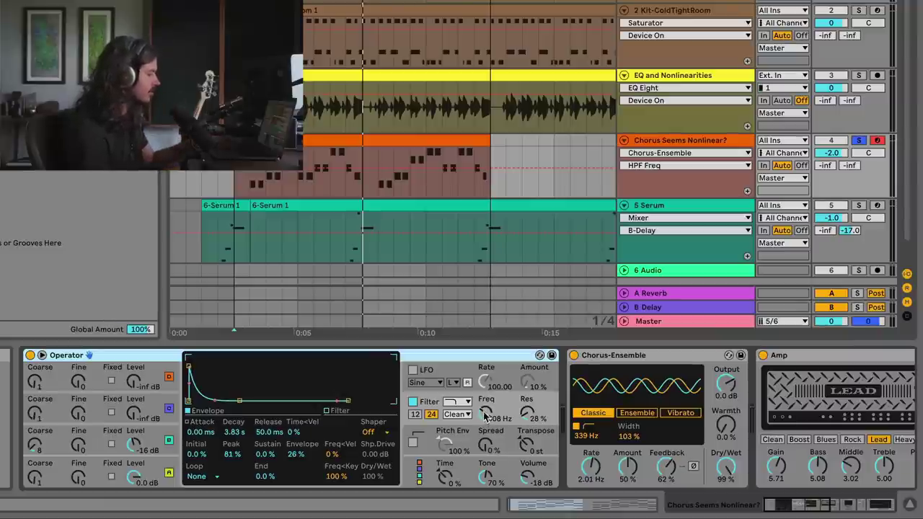
key(space)
drag(486, 422, 487, 412)
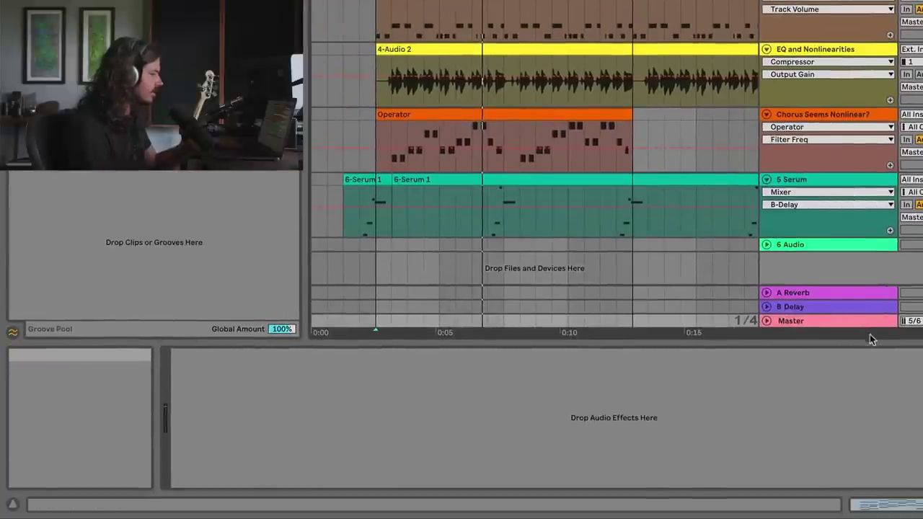
On the Master track's Limiter, raise Gain from 0 dB to 9.00 dB while the song plays
click(861, 321)
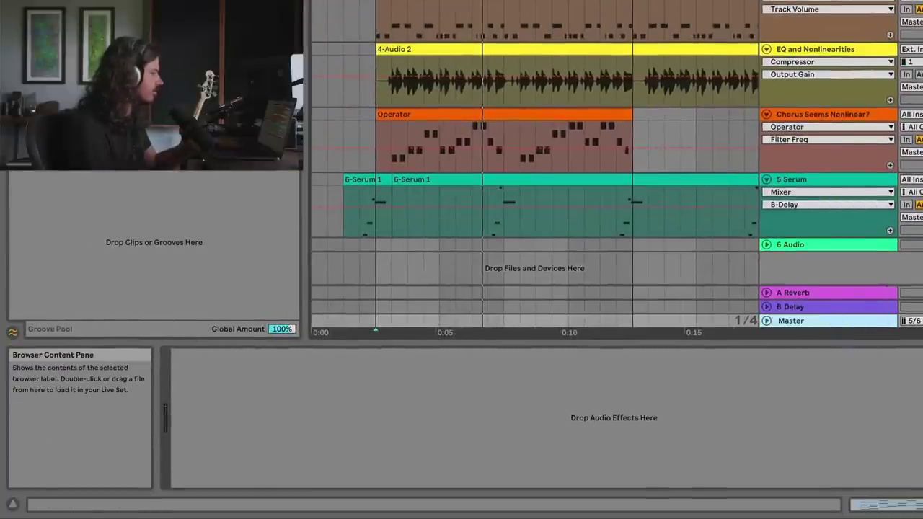
click(340, 377)
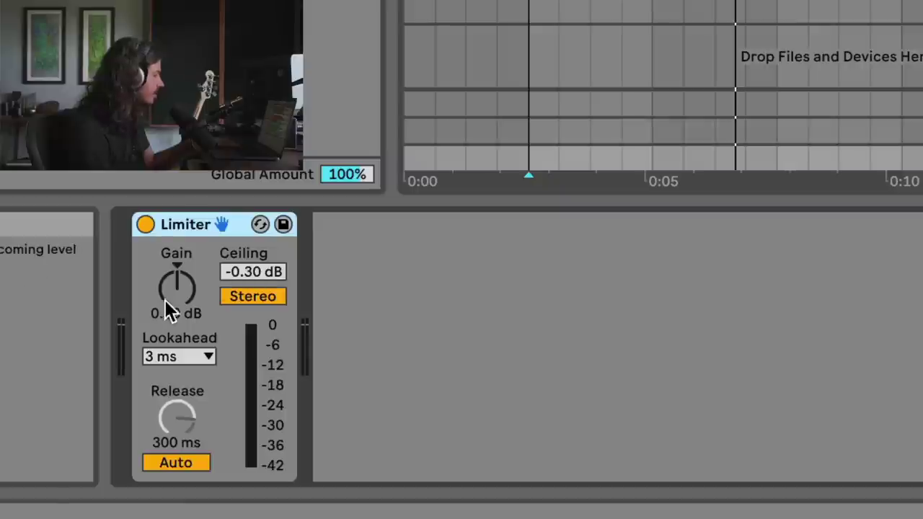
drag(172, 289, 172, 281)
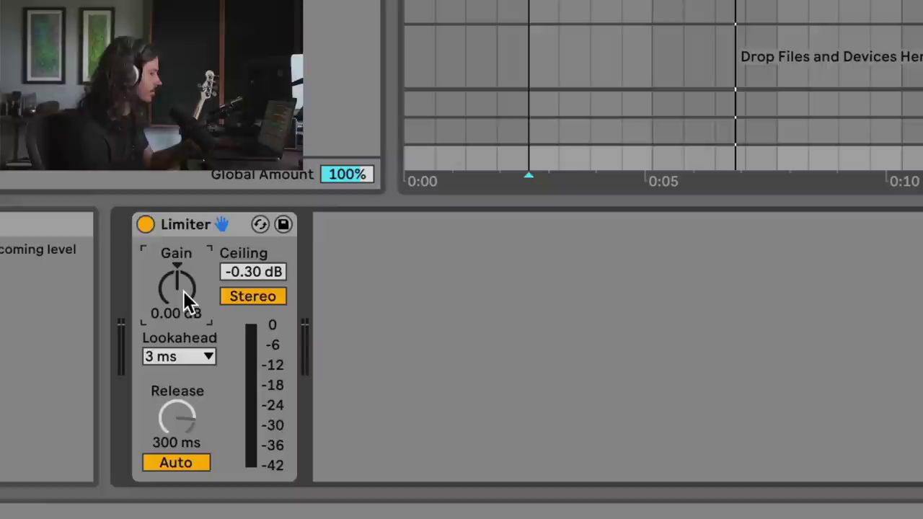
key(space)
drag(182, 290, 182, 237)
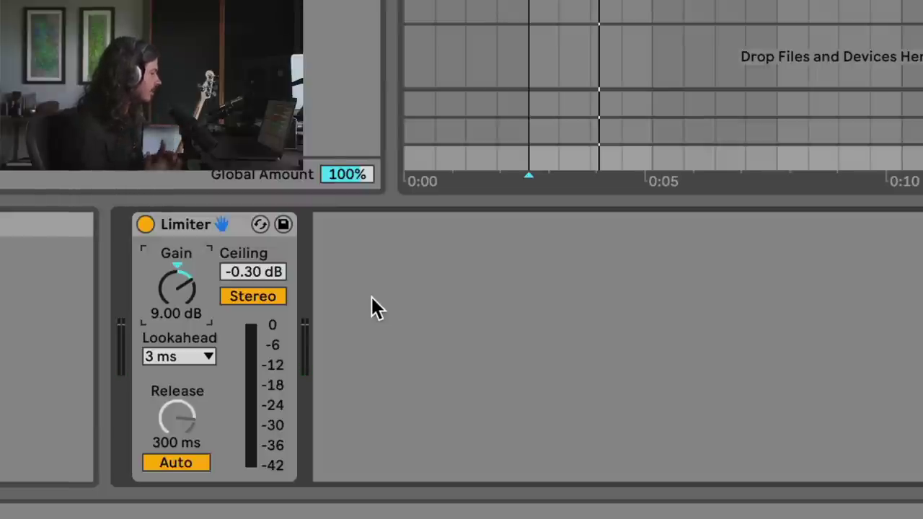
Turn off Auto release on the master Limiter and drop Release from 300 ms to 135 ms while listening
click(173, 462)
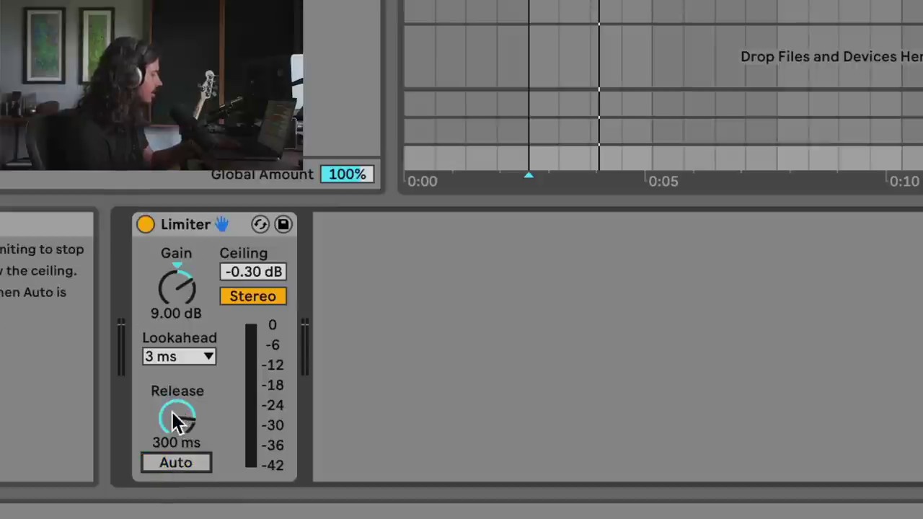
key(space)
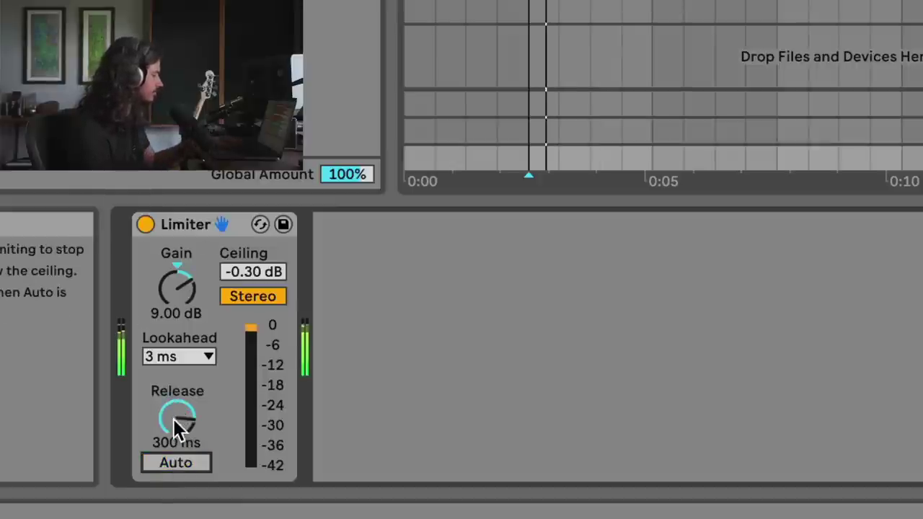
drag(173, 417, 173, 458)
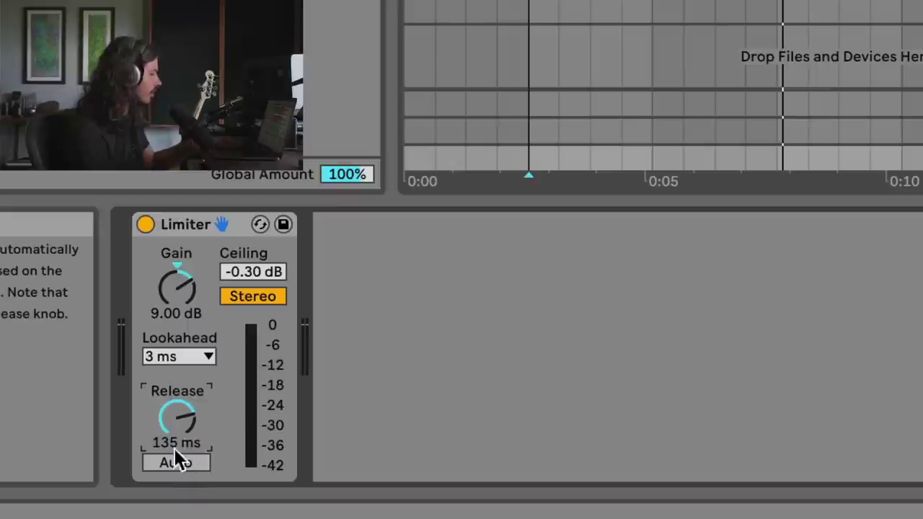
key(space)
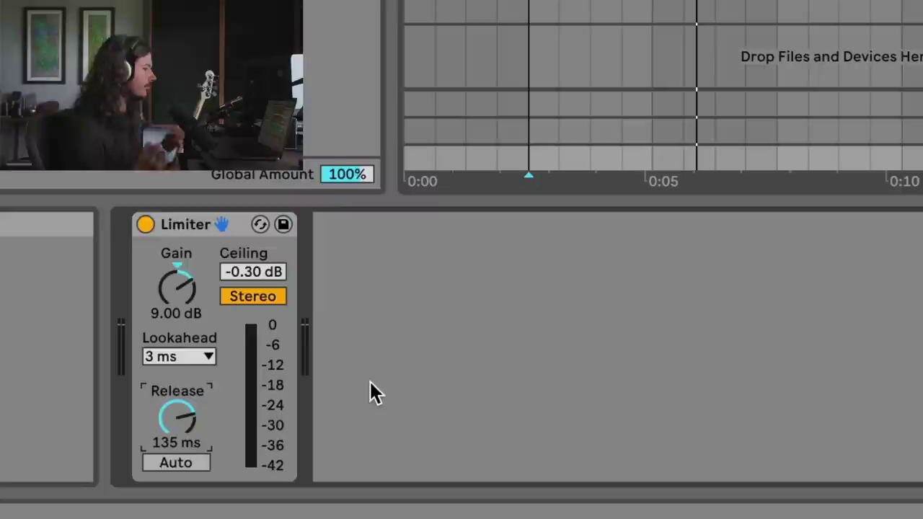
click(173, 225)
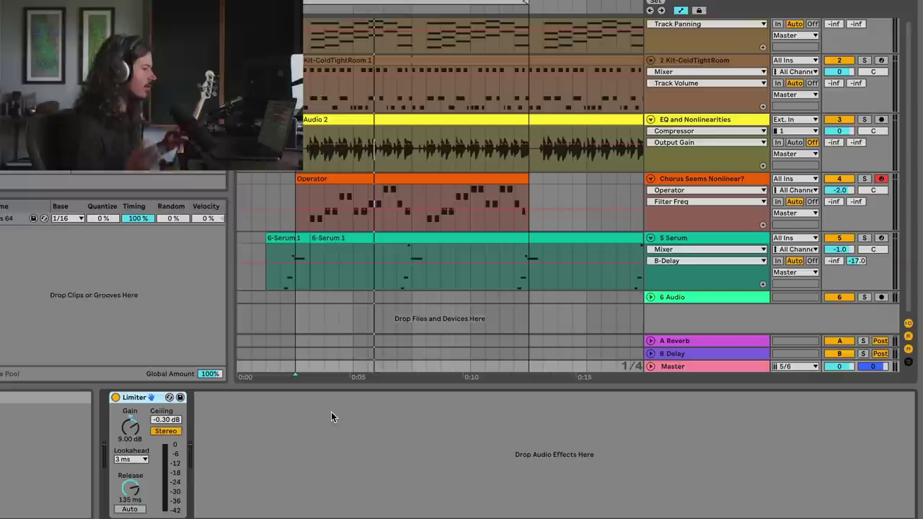
click(707, 122)
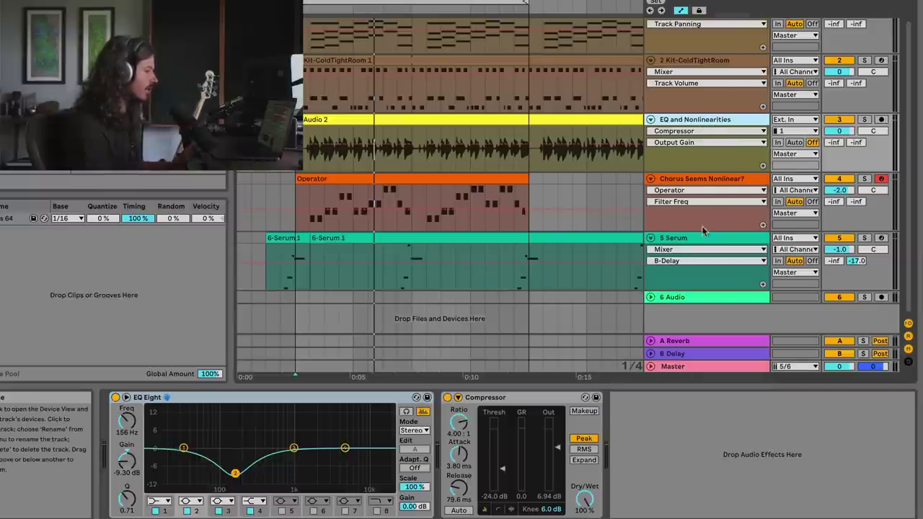
click(694, 366)
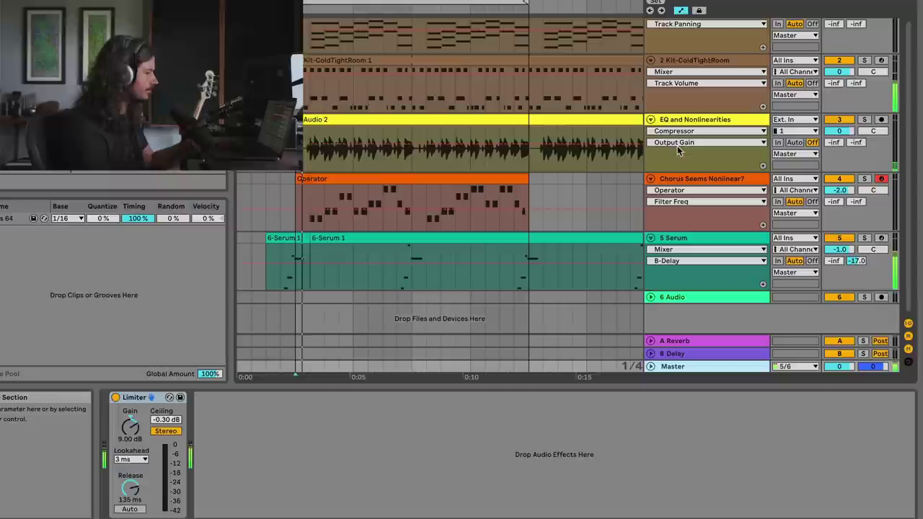
key(space)
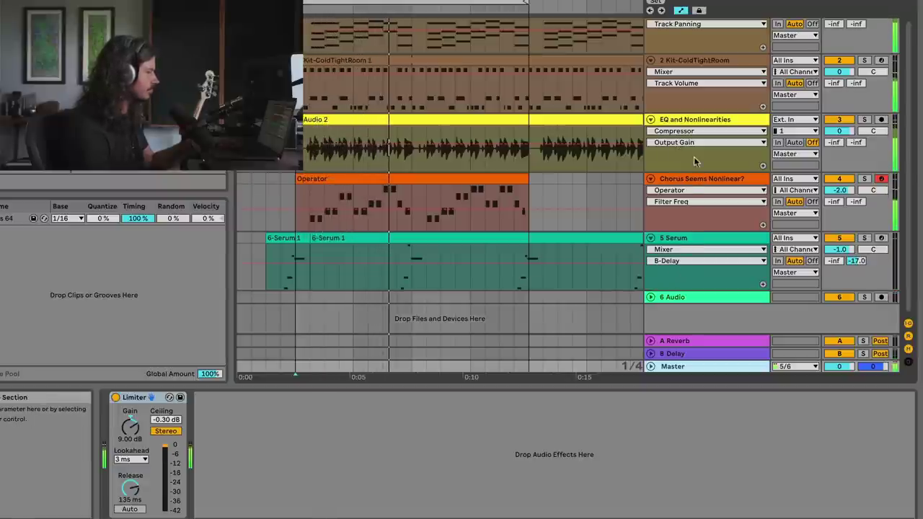
click(698, 122)
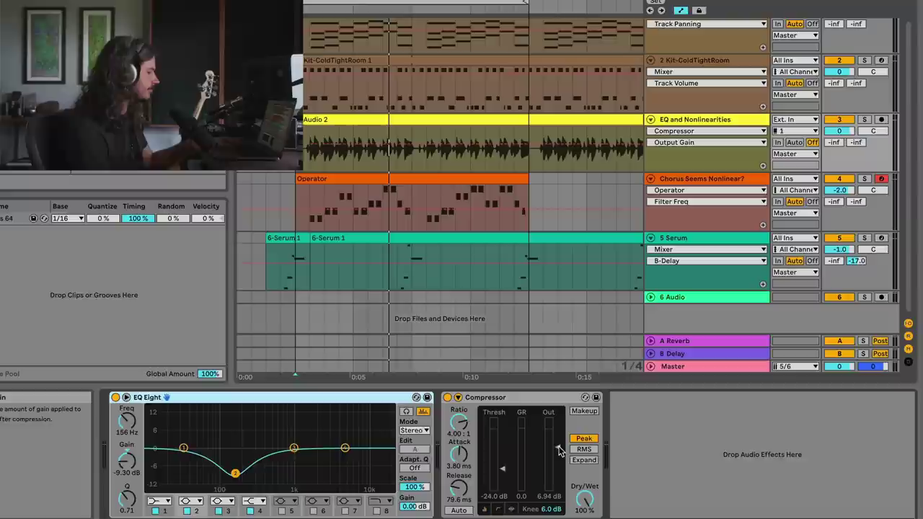
key(space)
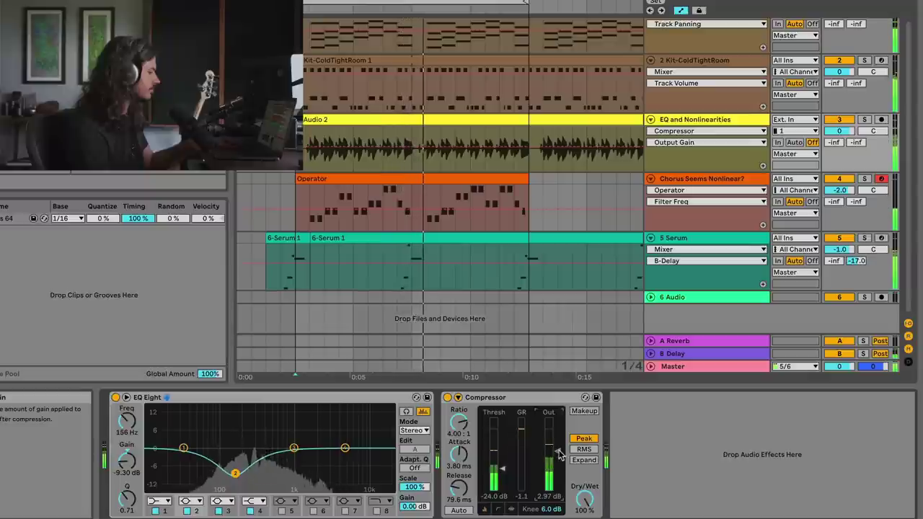
key(space)
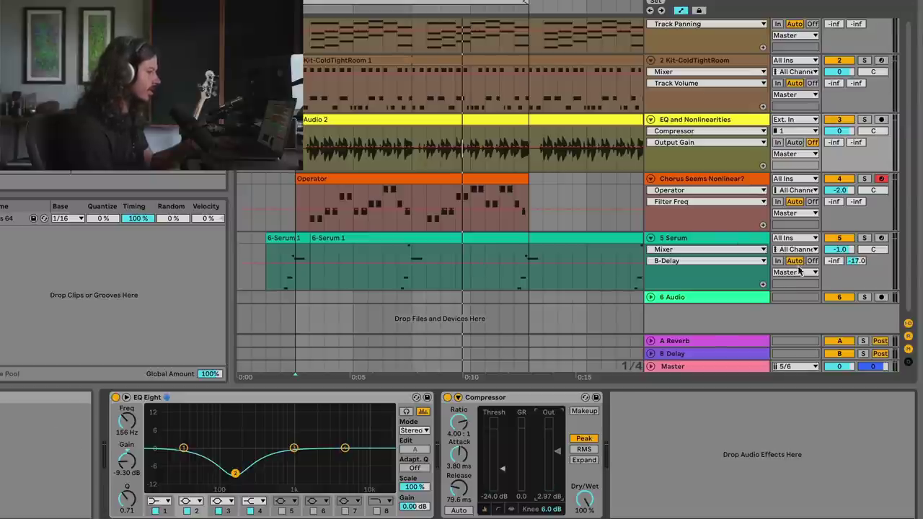
click(693, 366)
key(space)
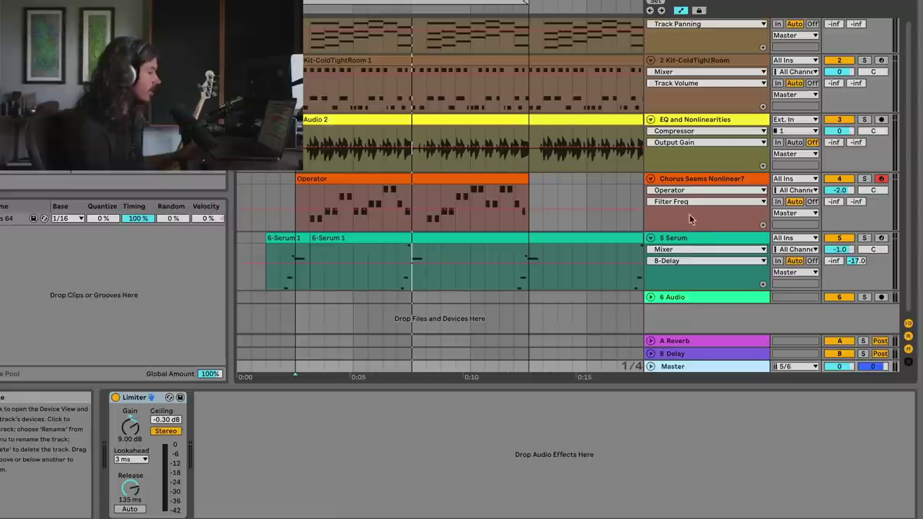
click(690, 183)
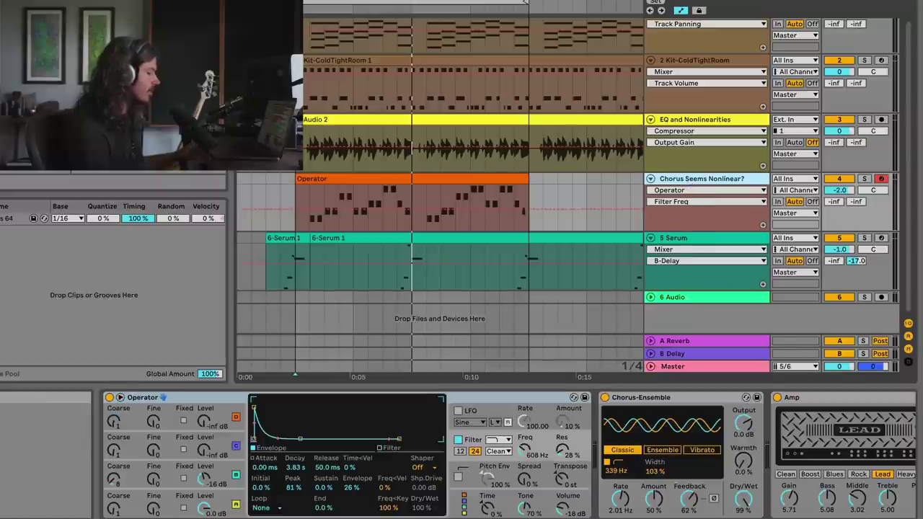
scroll(505, 454, right, 10)
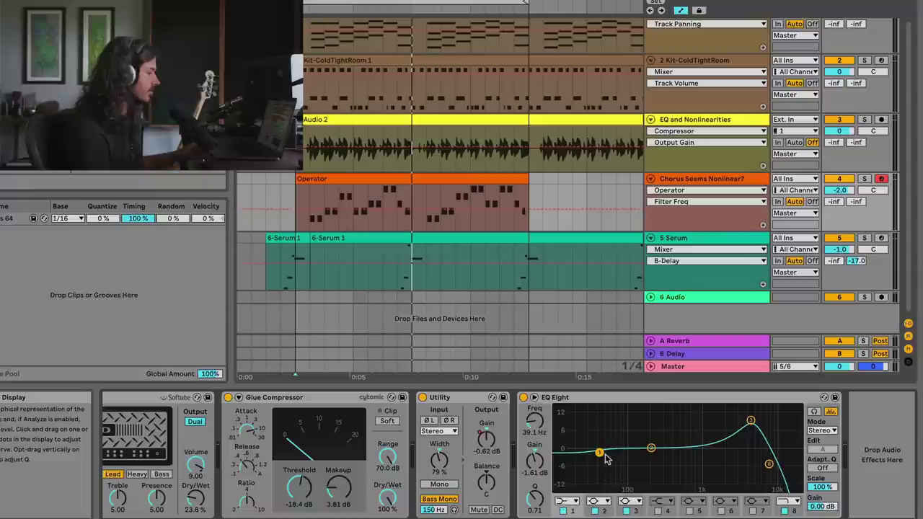
click(692, 365)
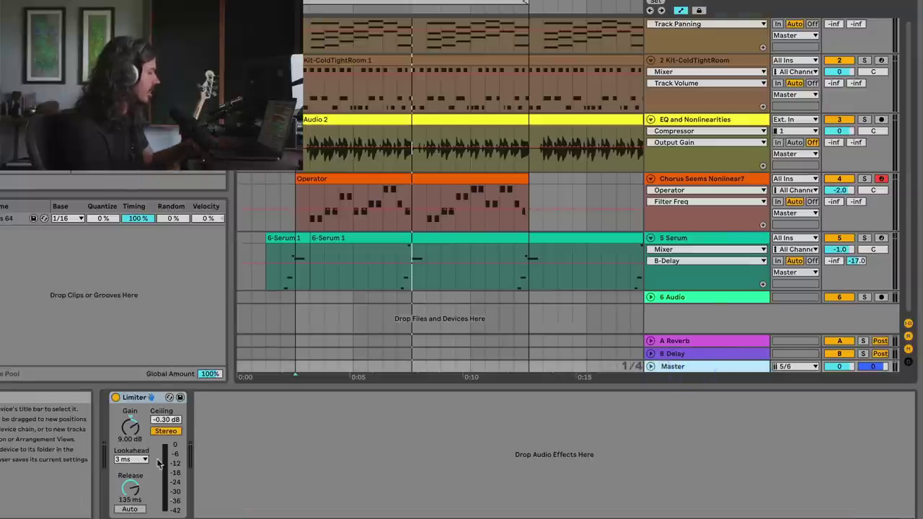
key(space)
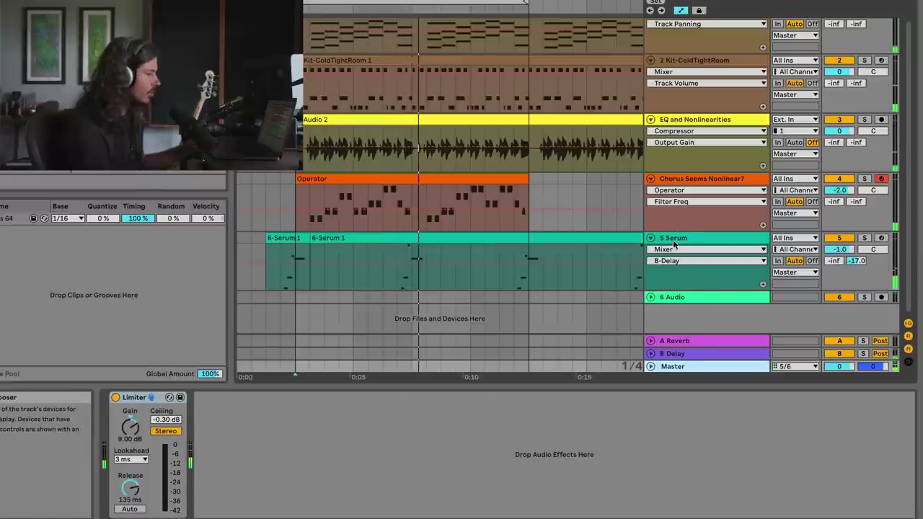
click(677, 181)
scroll(682, 465, right, 6)
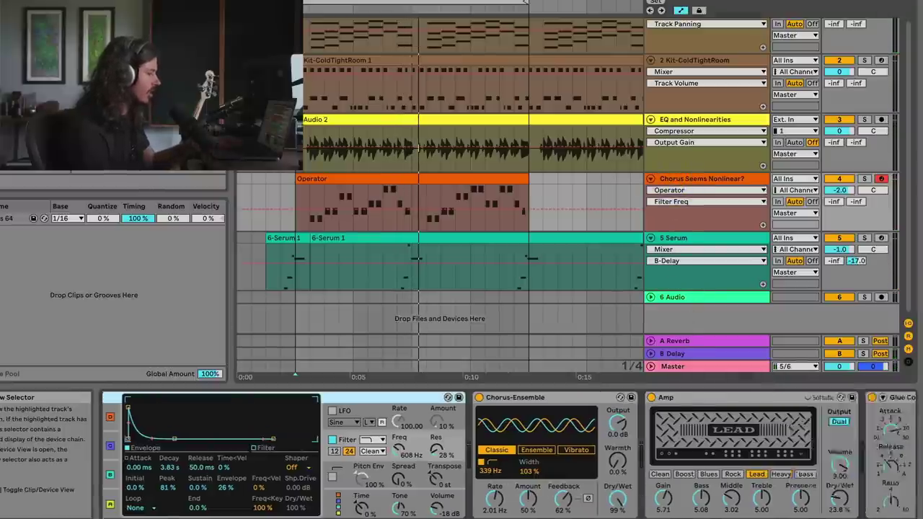
scroll(660, 462, right, 3)
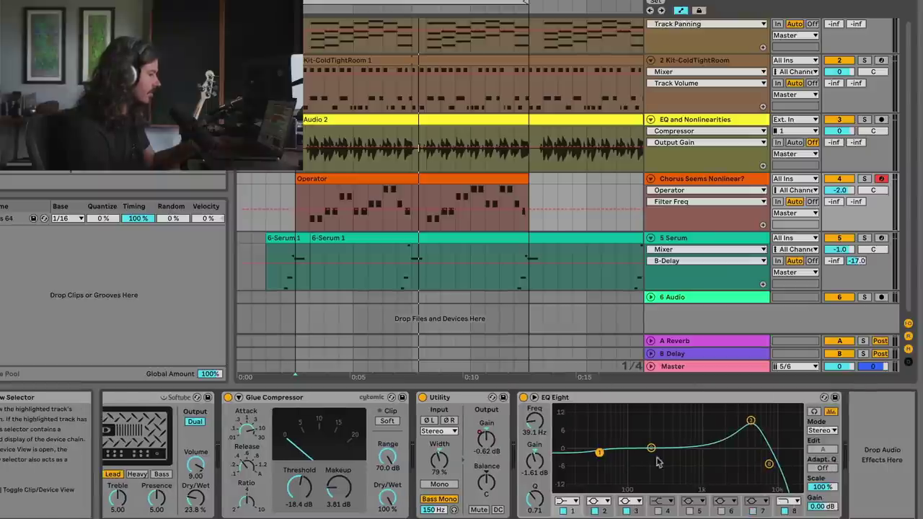
key(space)
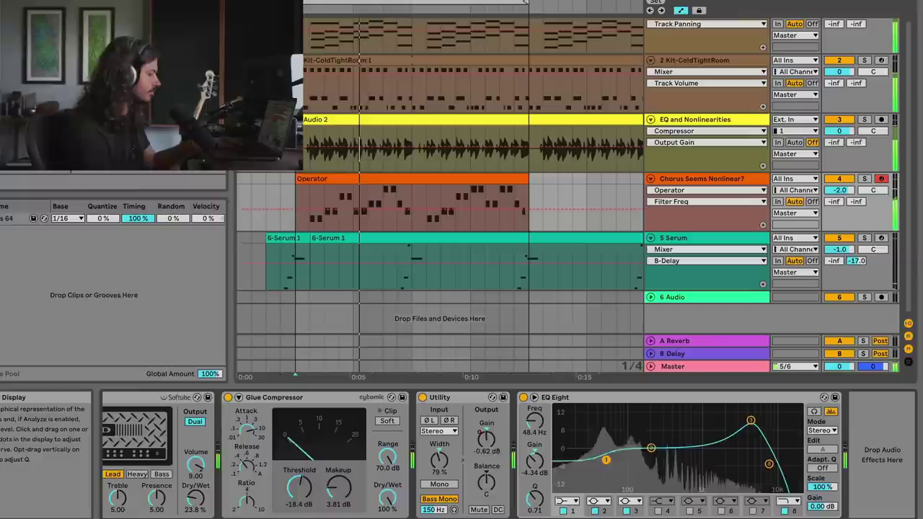
click(690, 179)
scroll(807, 469, right, 10)
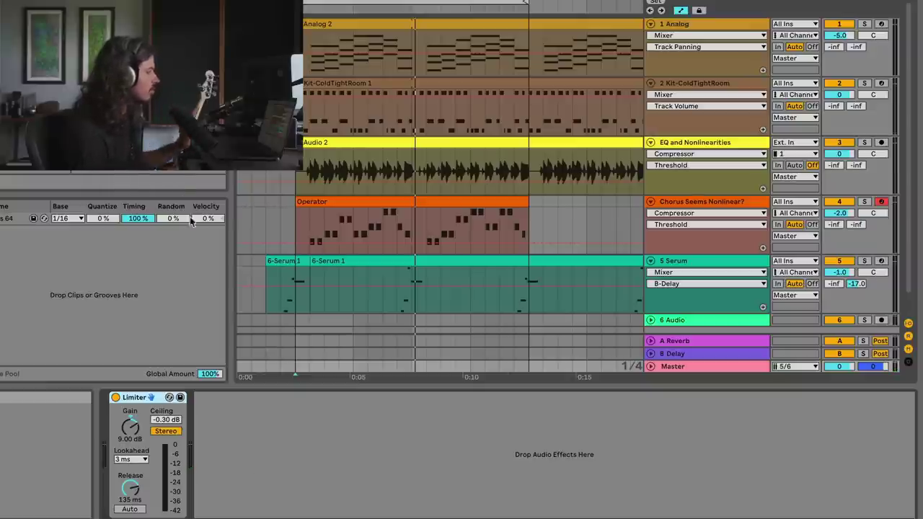
Insert a Glue Compressor ahead of the master Limiter and set its Threshold to -13.7 dB during playback
drag(285, 351, 105, 427)
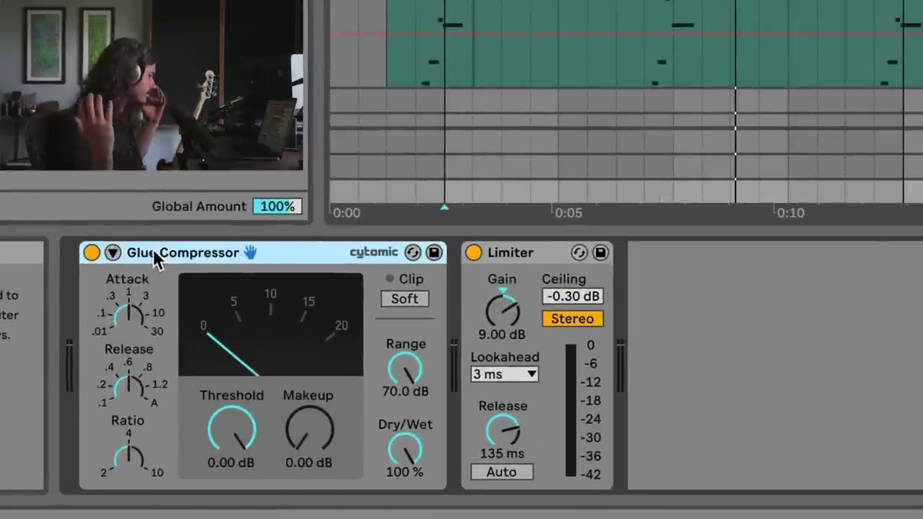
click(126, 323)
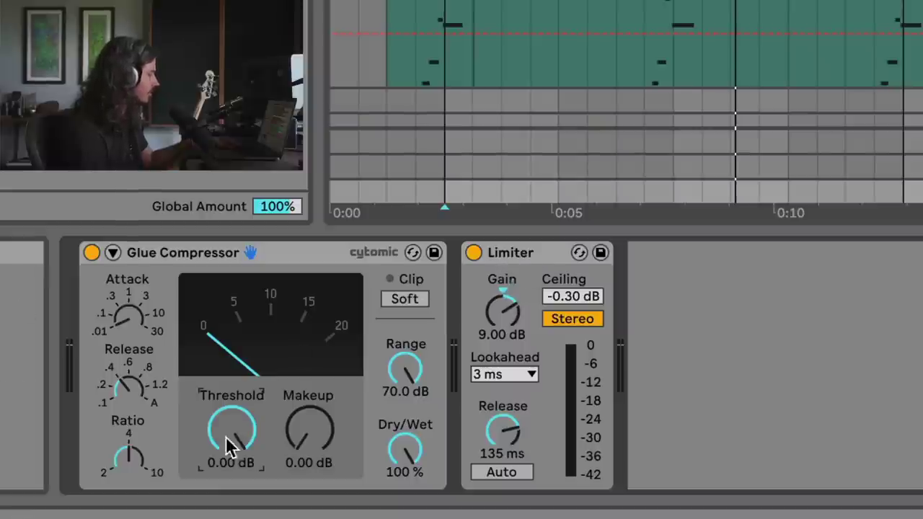
key(space)
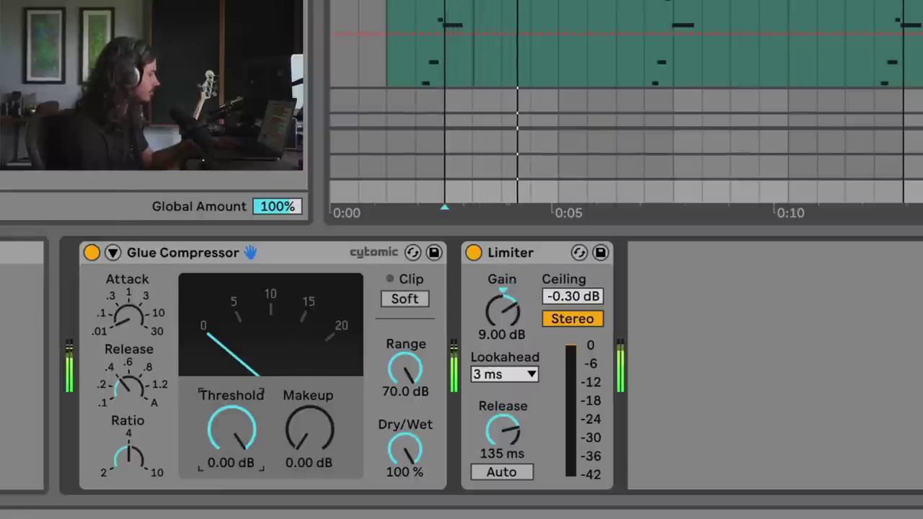
drag(231, 430, 231, 473)
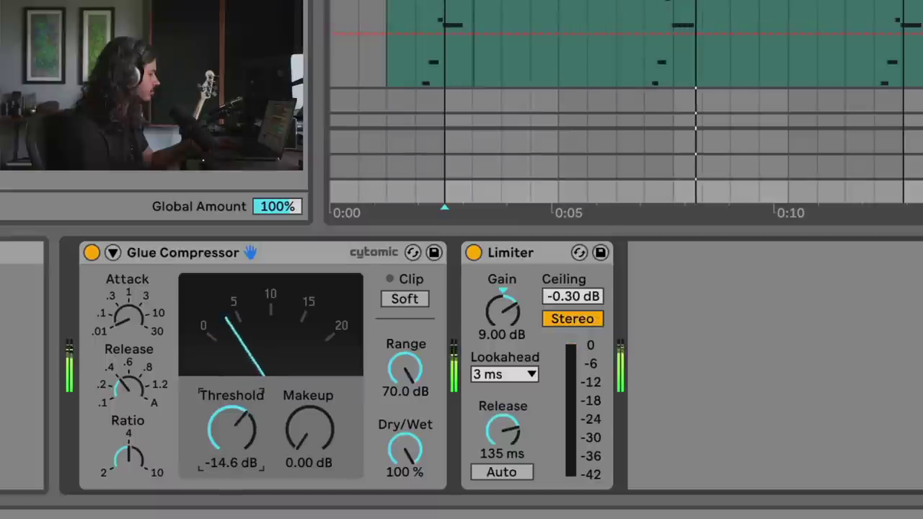
drag(224, 429, 228, 430)
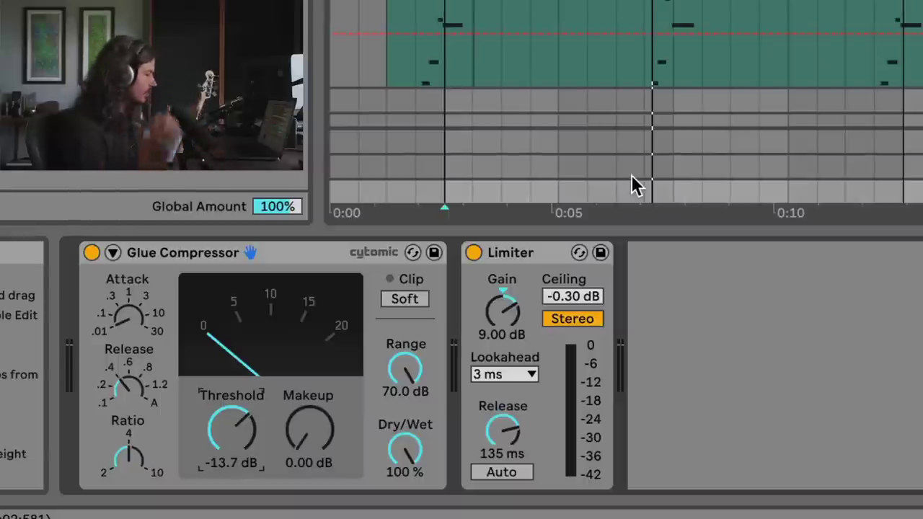
click(305, 255)
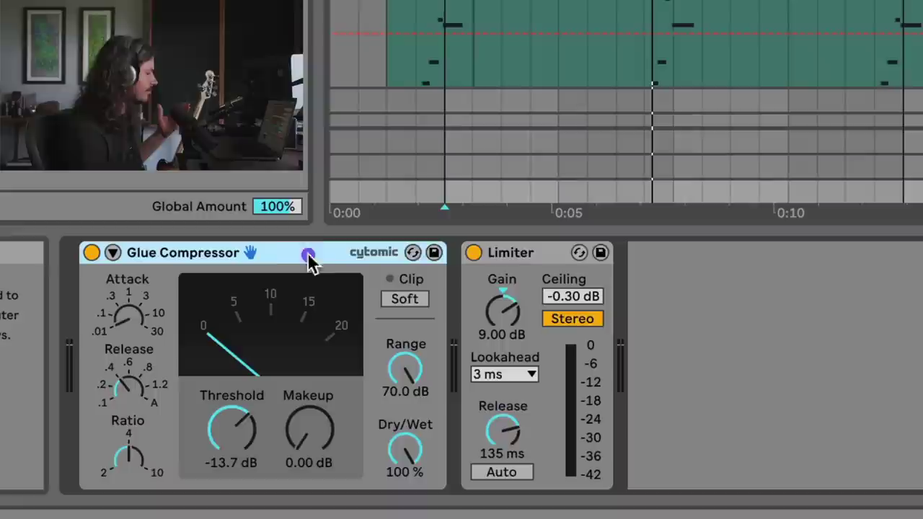
click(512, 254)
click(285, 252)
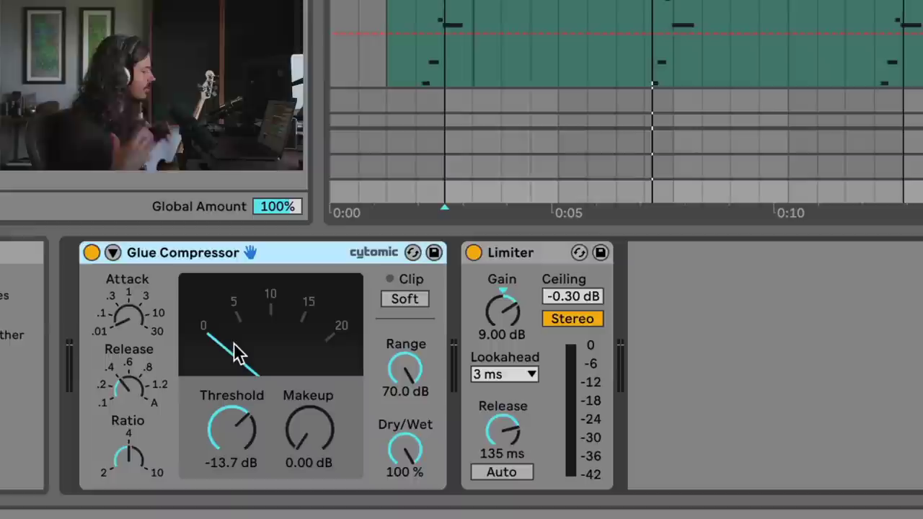
click(91, 253)
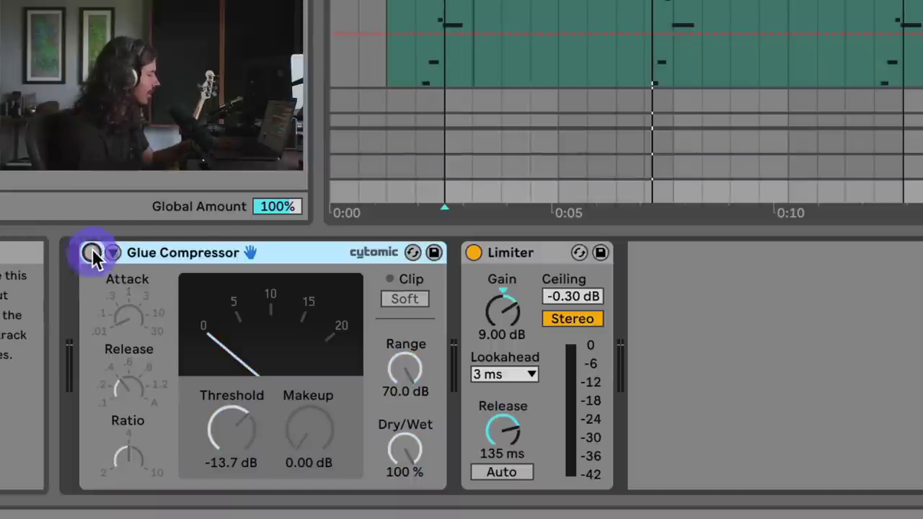
key(space)
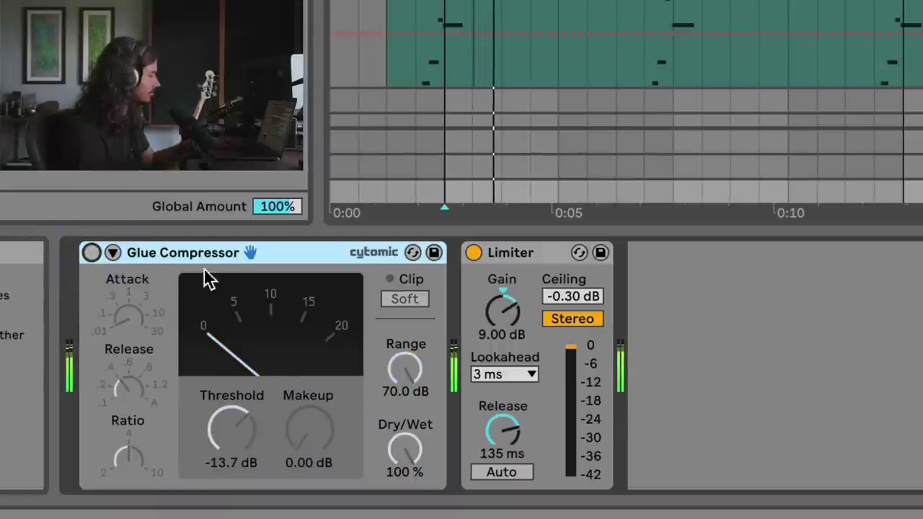
click(92, 253)
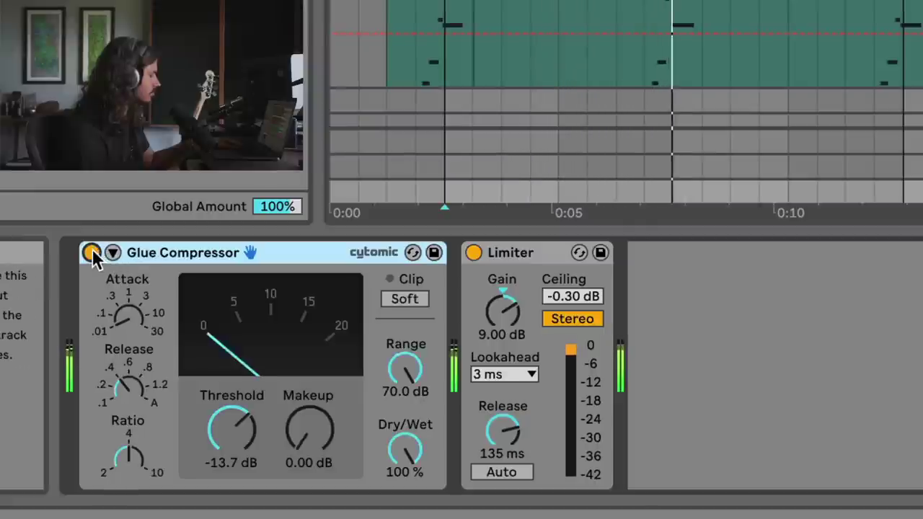